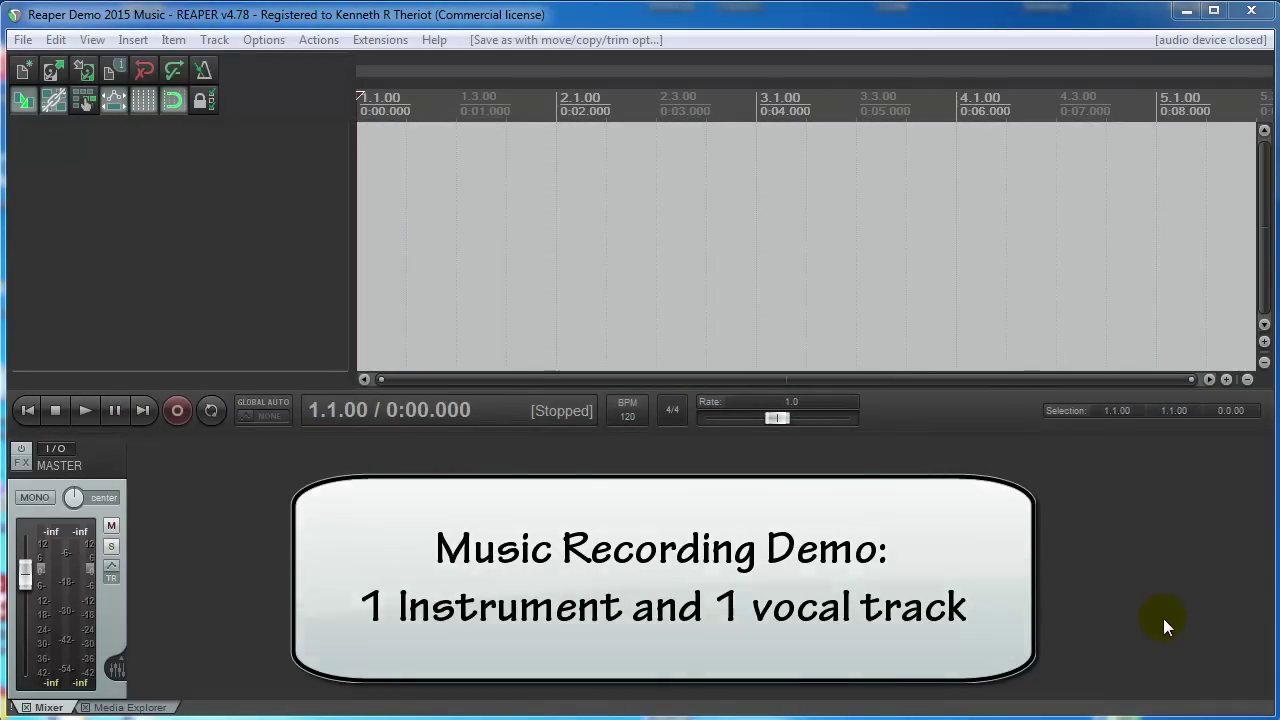
# Add a new track to the project and name it Piano
pyautogui.doubleClick(128, 146)
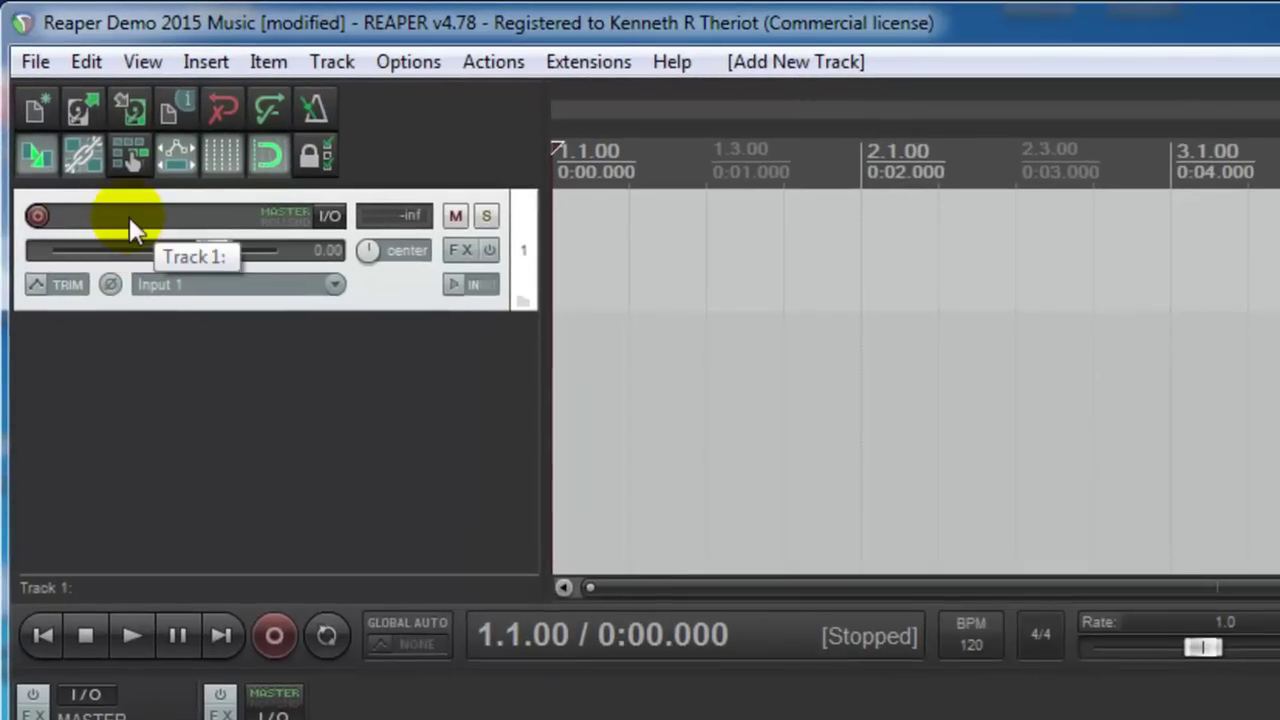
pyautogui.doubleClick(85, 144)
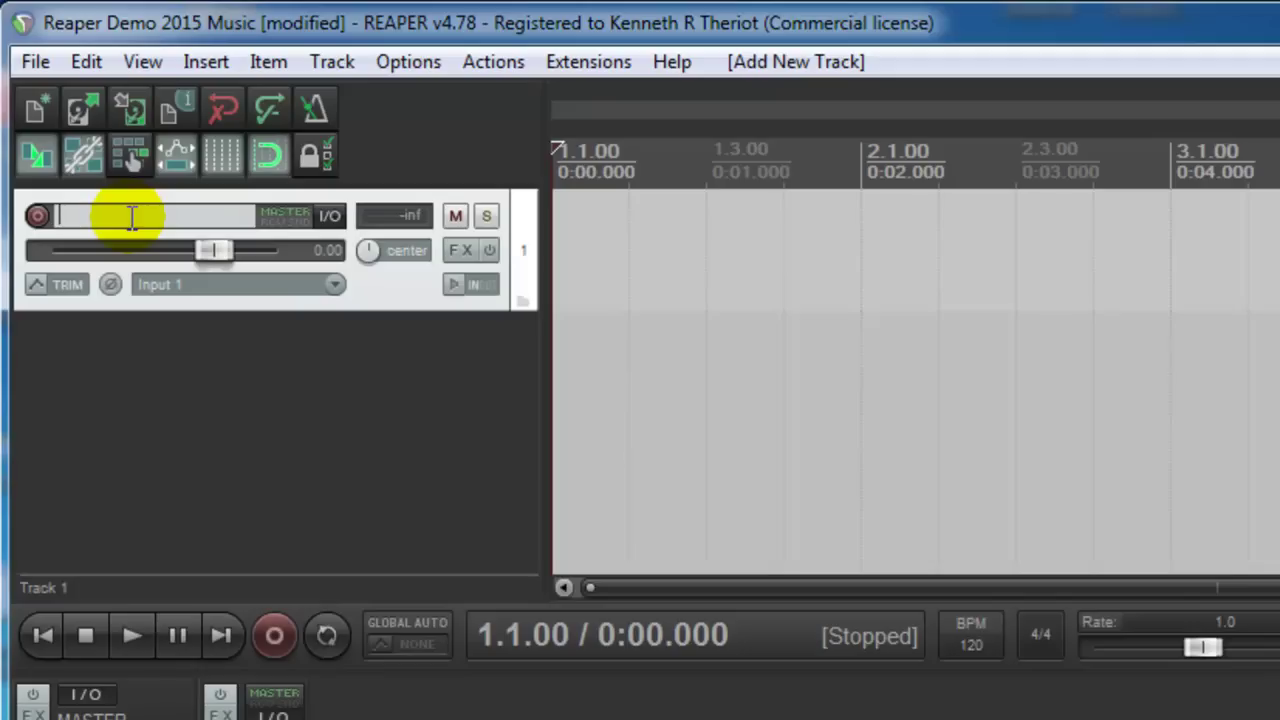
pyautogui.write('Piano')
pyautogui.press('Return')
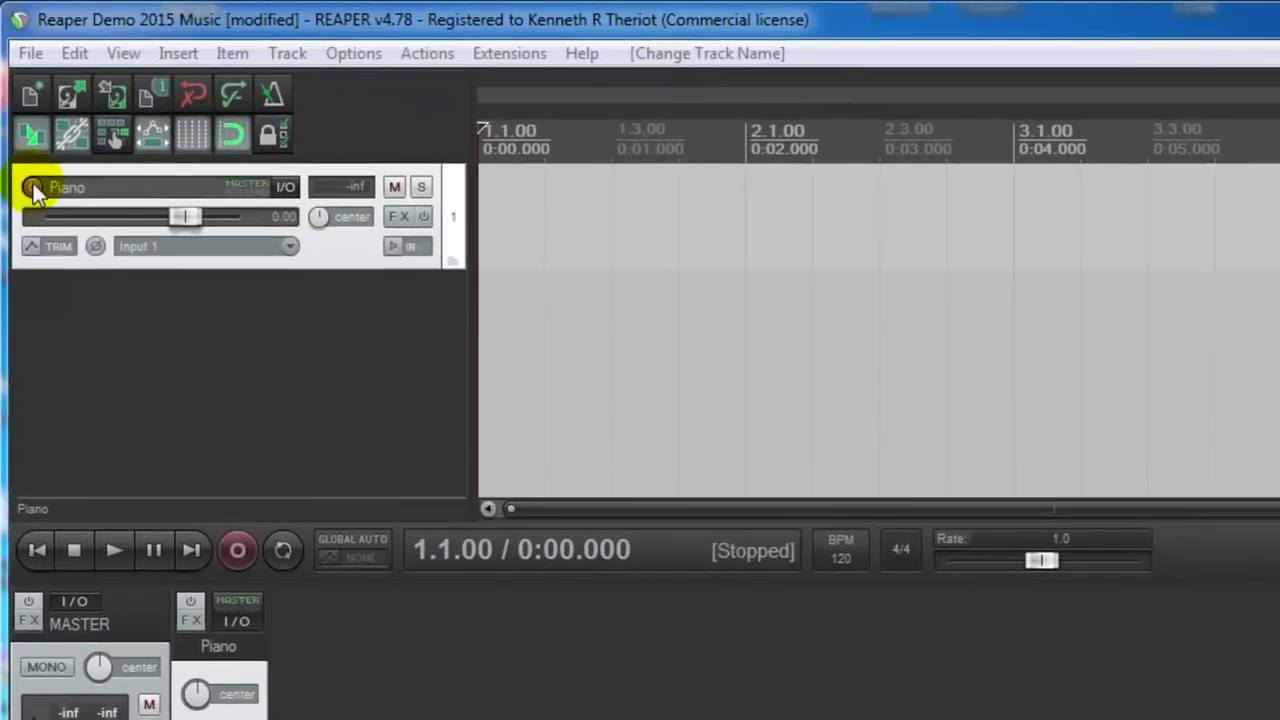
# Arm the Piano track and set its input to MIDI from microKONTROL 1 Port A, all channels
pyautogui.click(24, 139)
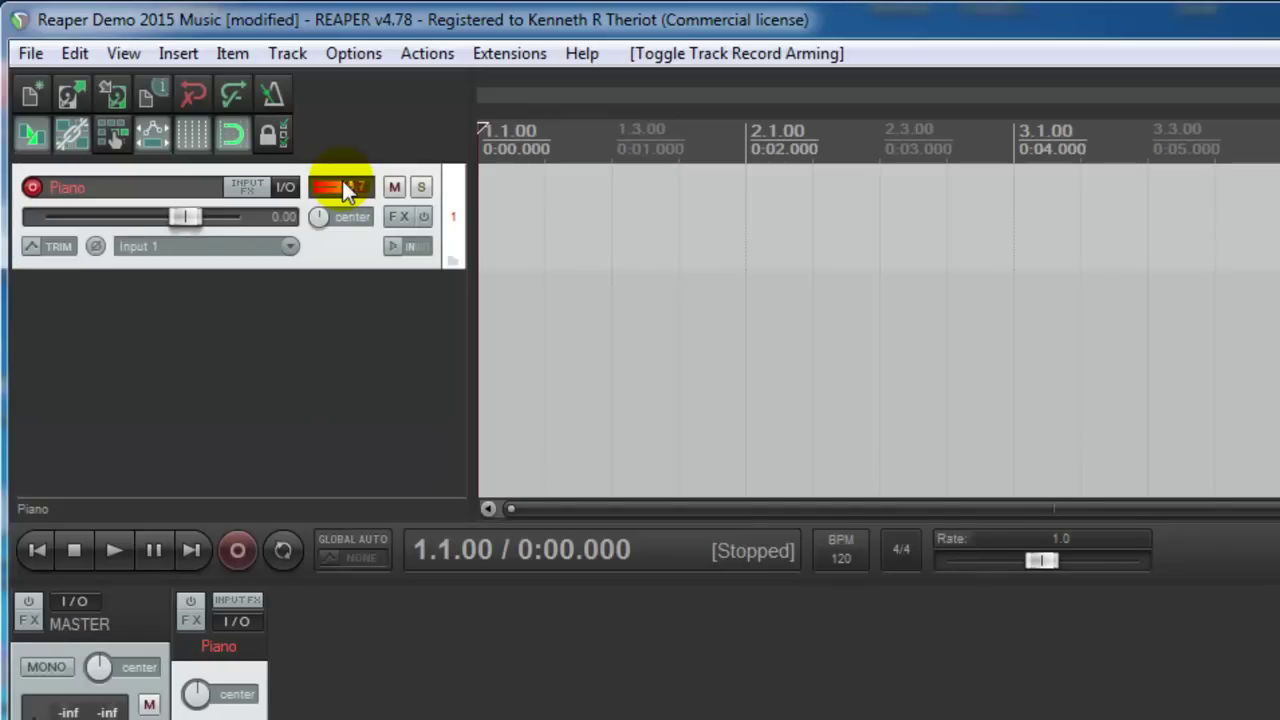
pyautogui.click(319, 332)
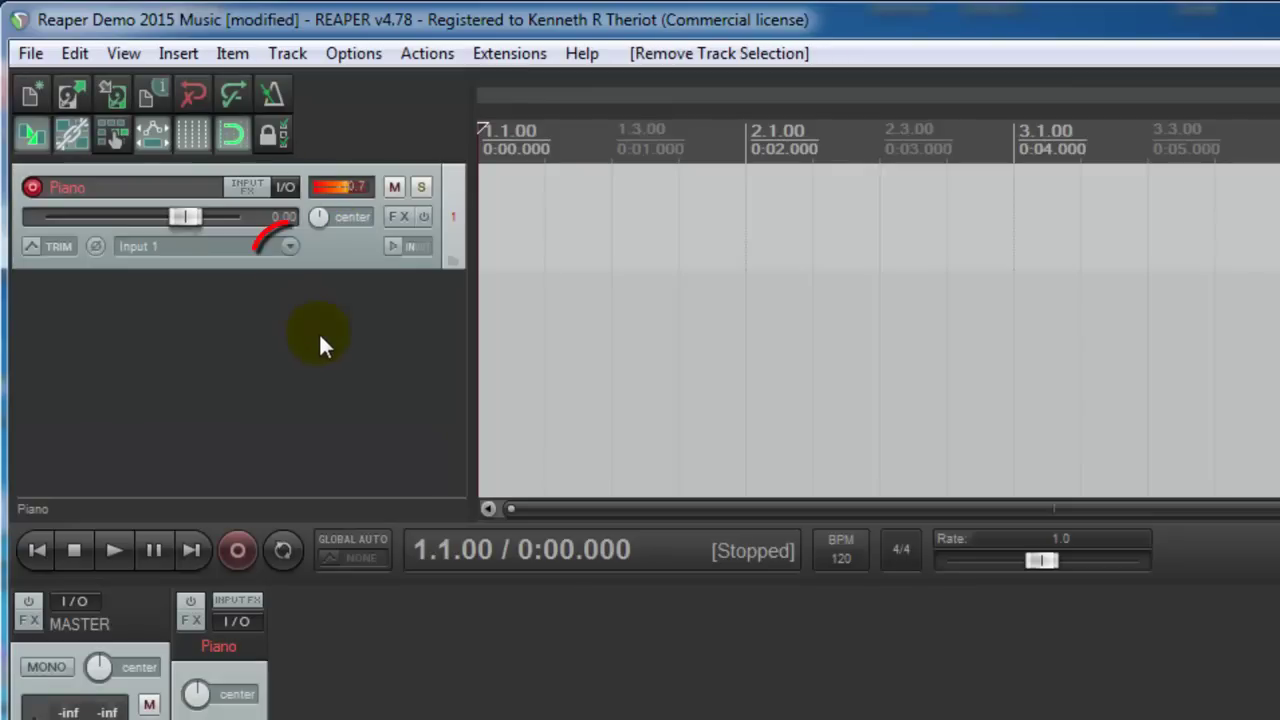
pyautogui.click(289, 242)
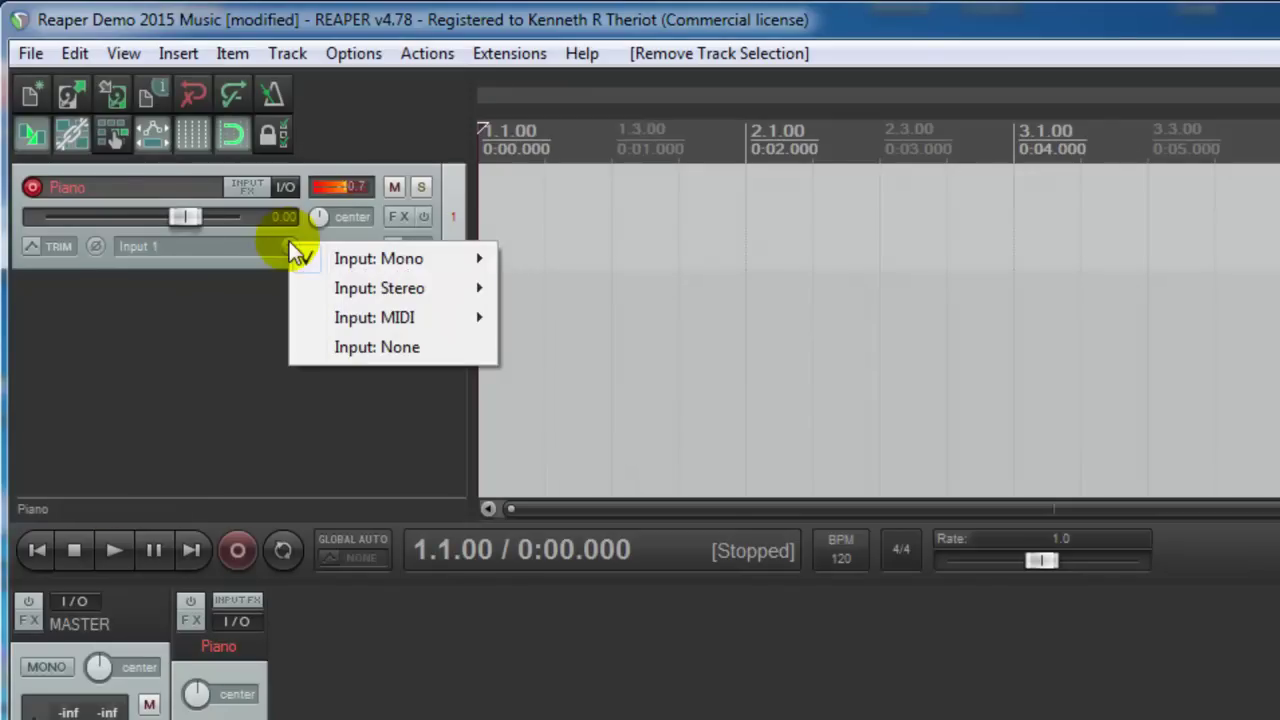
pyautogui.moveTo(360, 320)
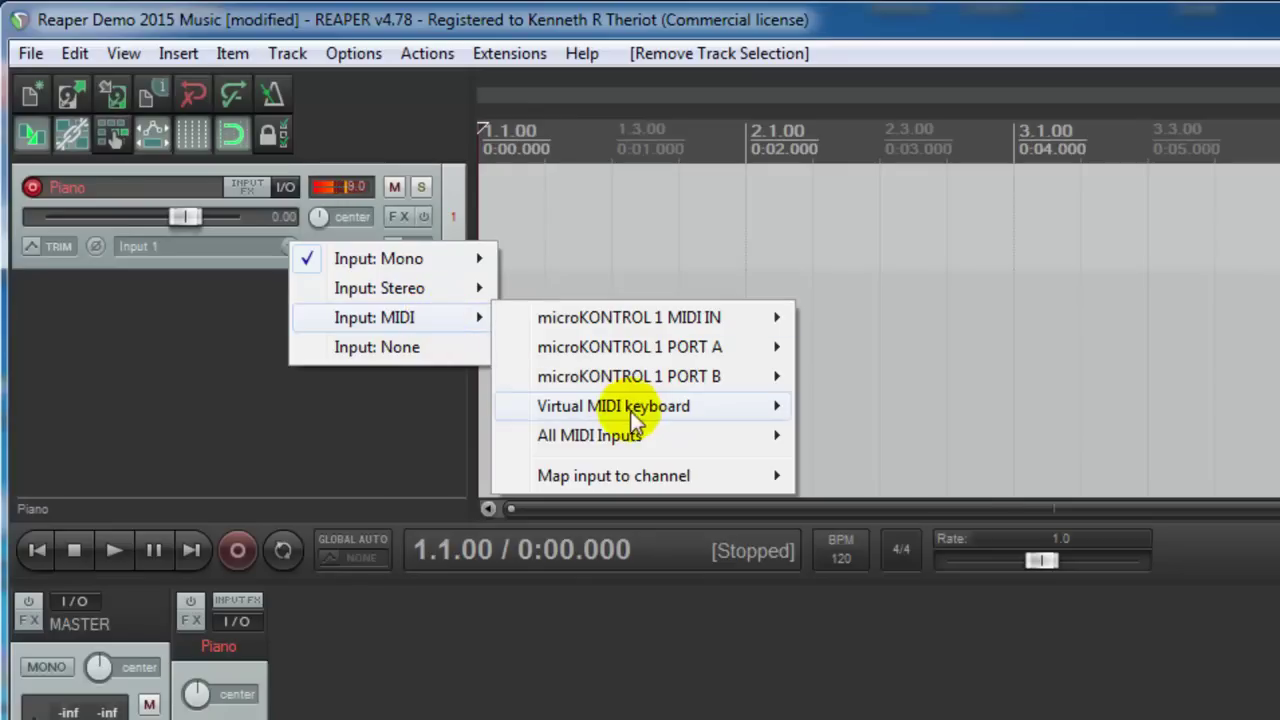
pyautogui.moveTo(650, 412)
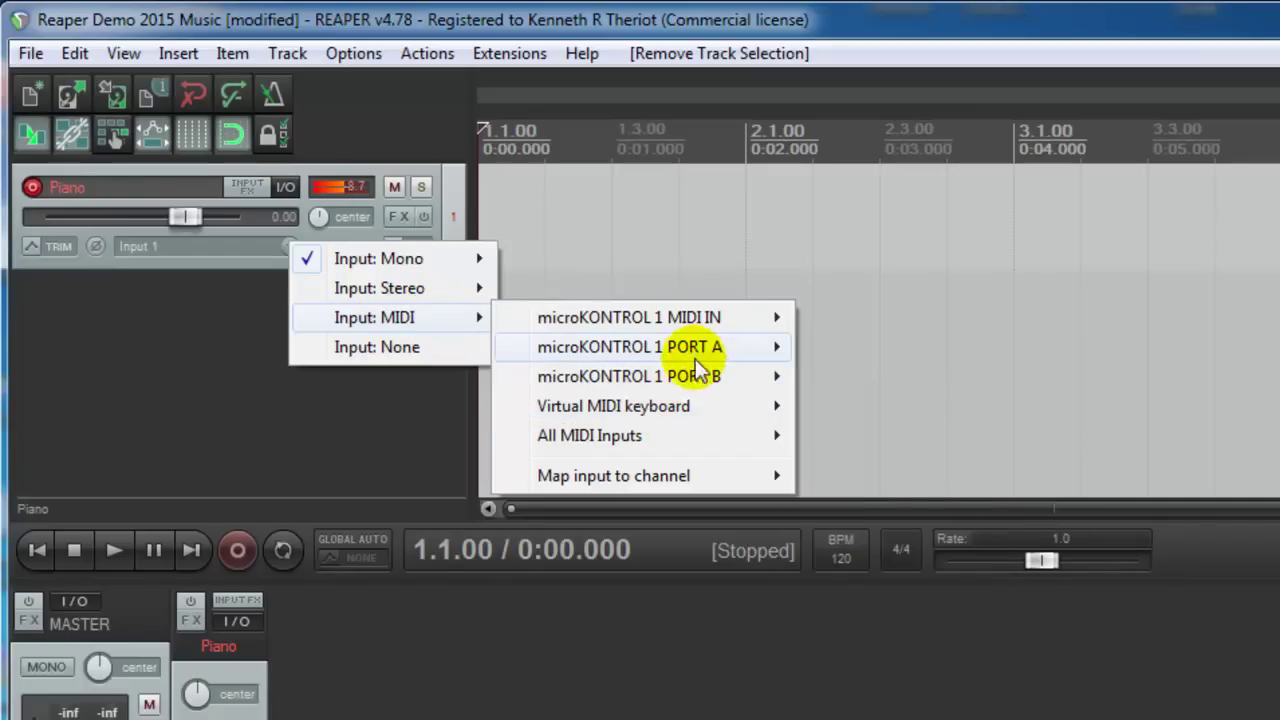
pyautogui.moveTo(711, 349)
pyautogui.click(880, 347)
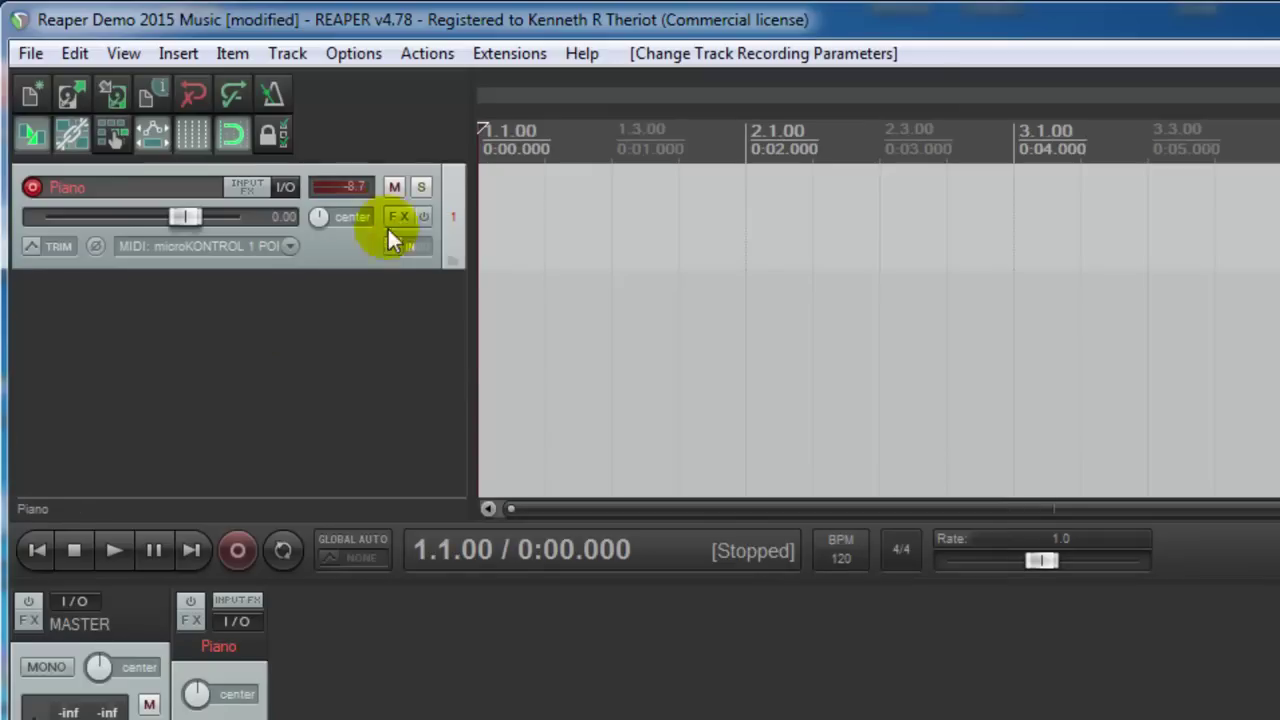
pyautogui.moveTo(358, 183)
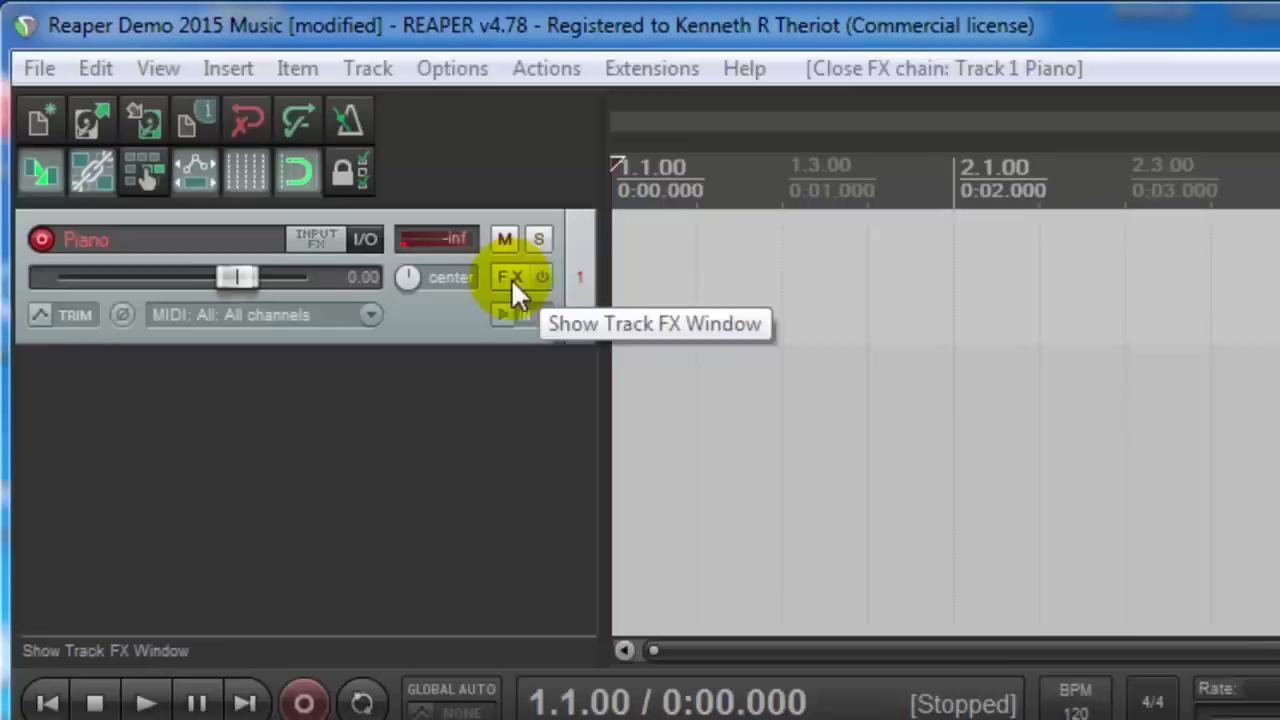
# Load the 4Front Piano Module VSTi on the Piano track's FX chain, then close the chain window
pyautogui.click(511, 278)
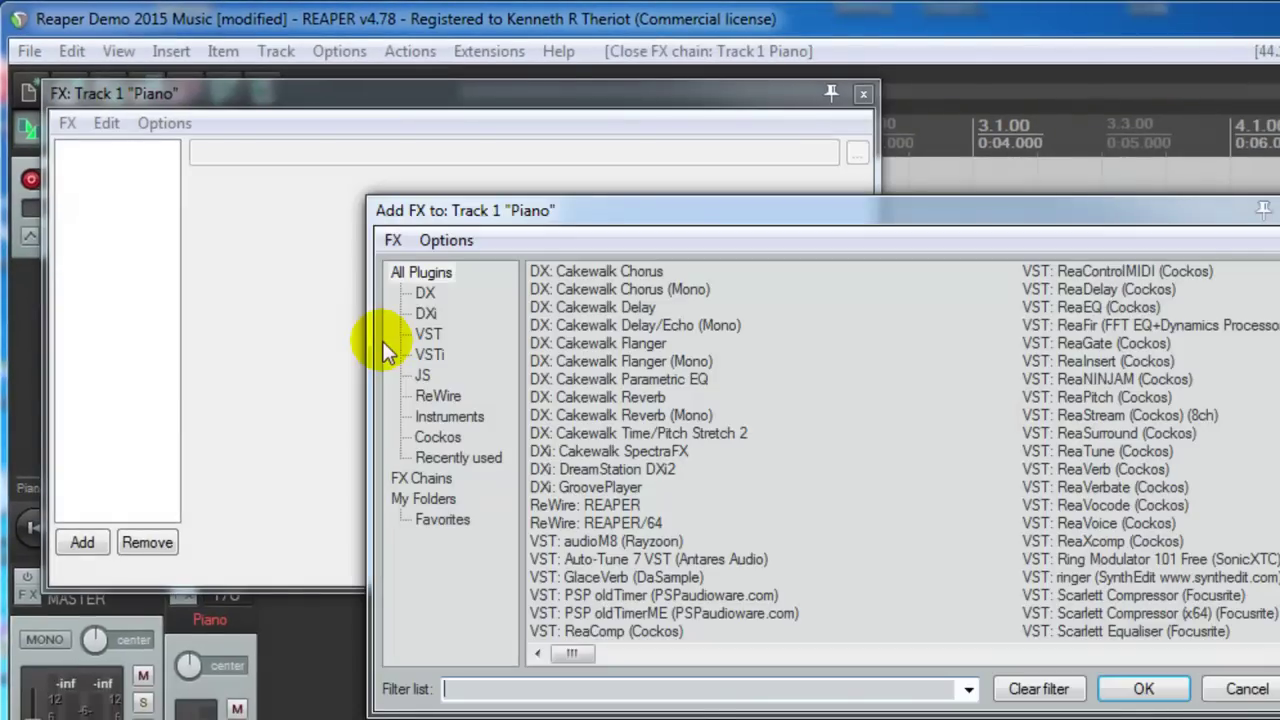
pyautogui.click(432, 355)
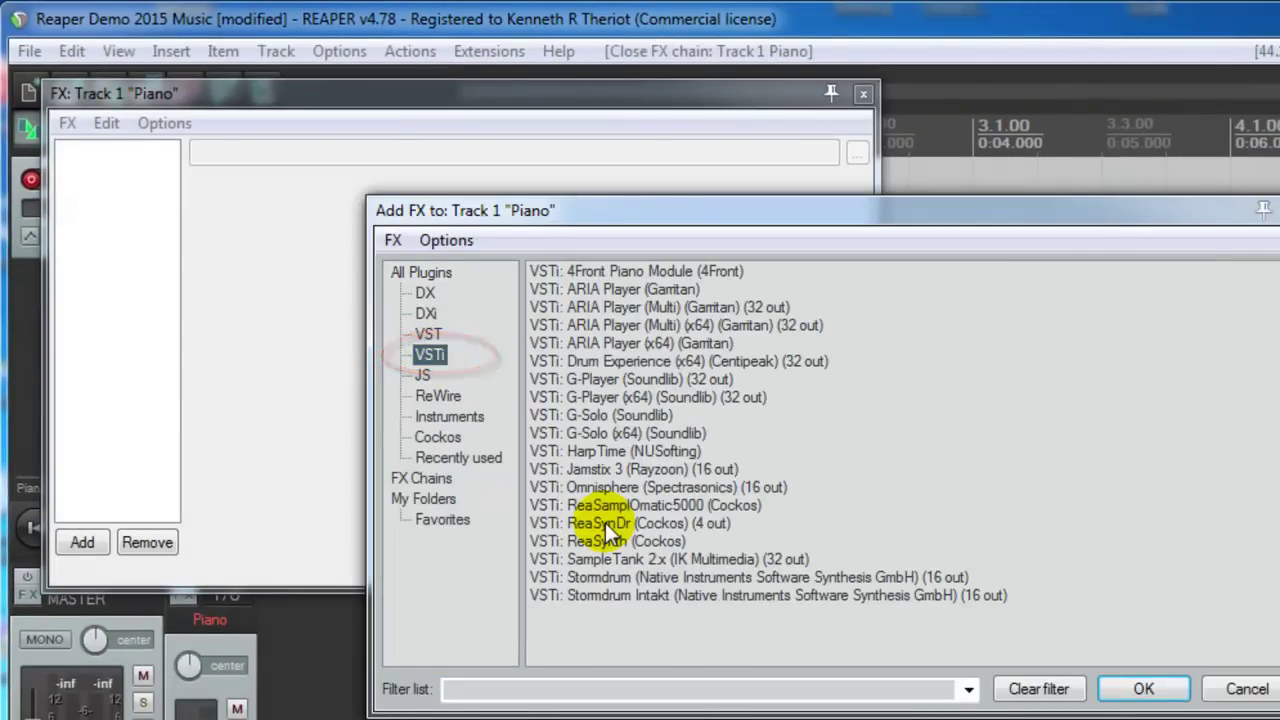
pyautogui.doubleClick(627, 273)
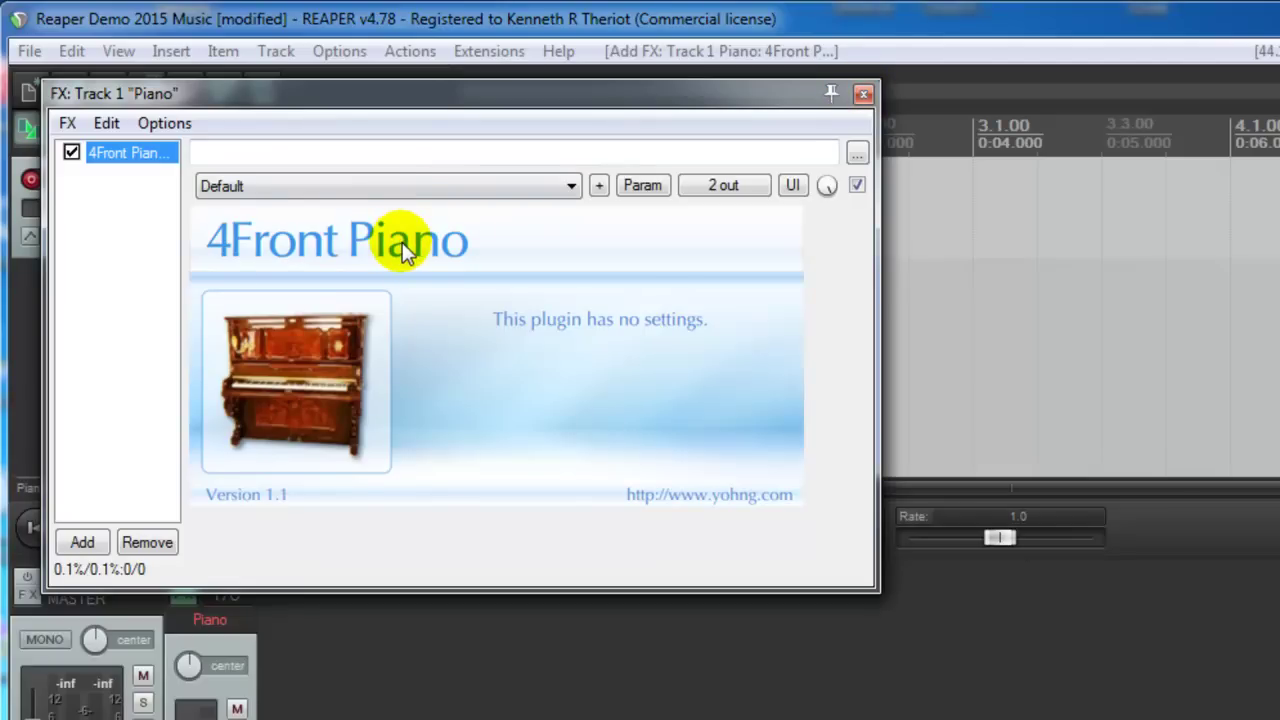
pyautogui.click(864, 93)
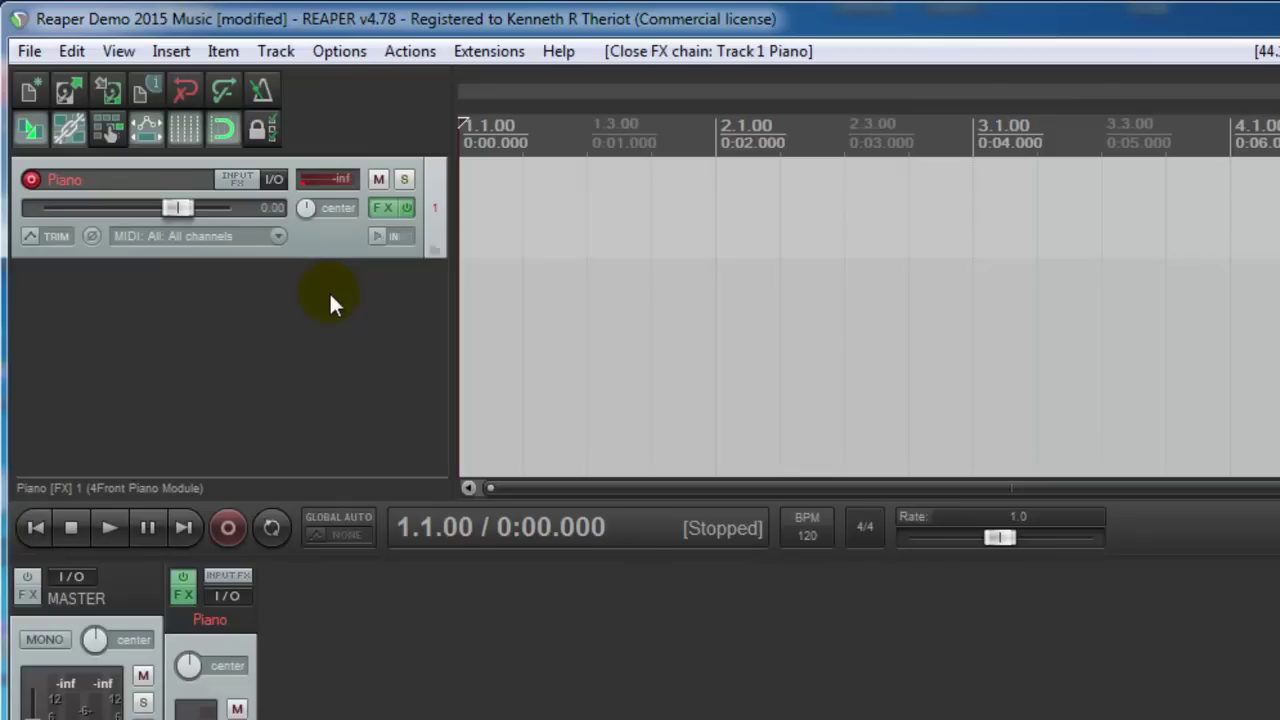
# Turn on Piano record monitoring and the metronome, then run a brief test playback
pyautogui.click(377, 235)
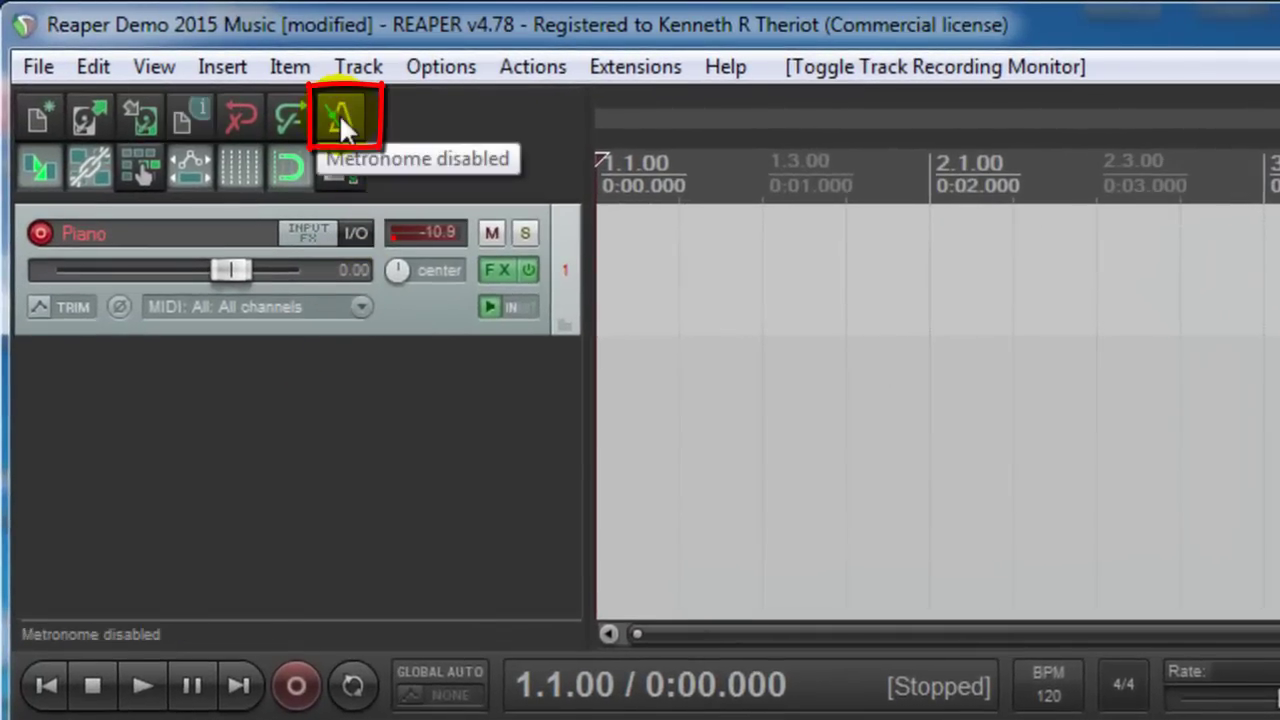
pyautogui.click(339, 113)
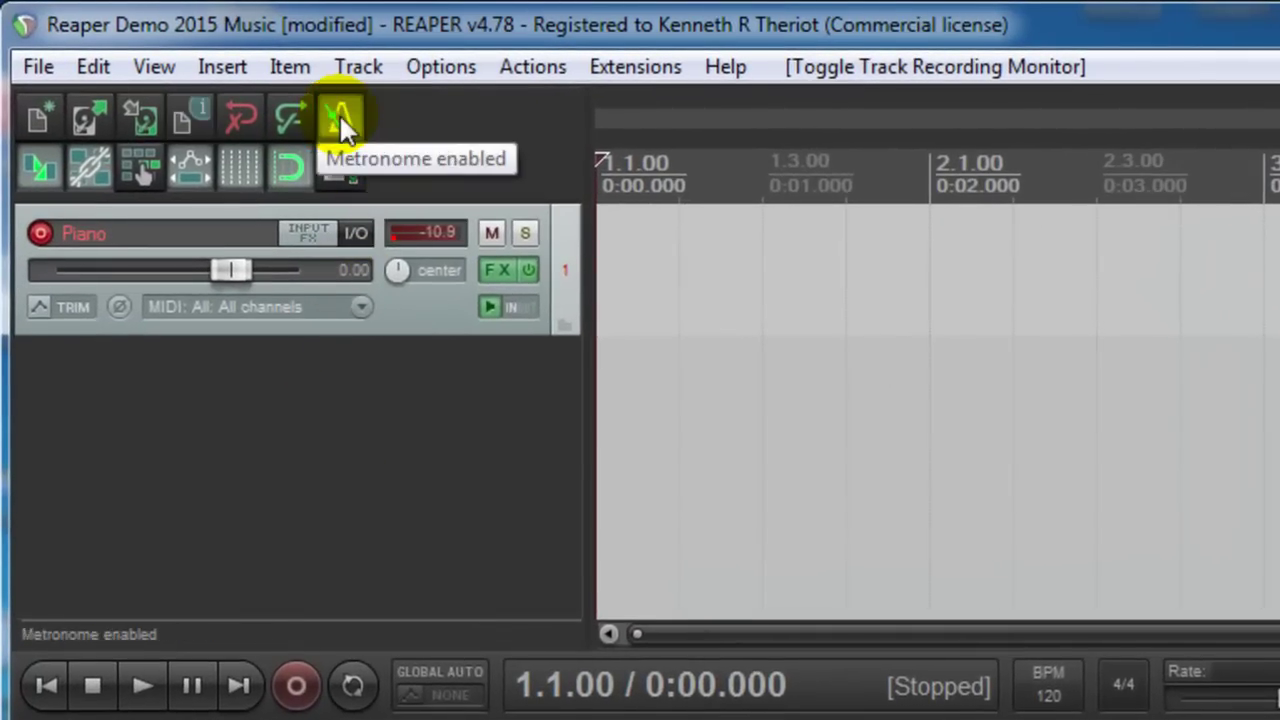
pyautogui.press('space')
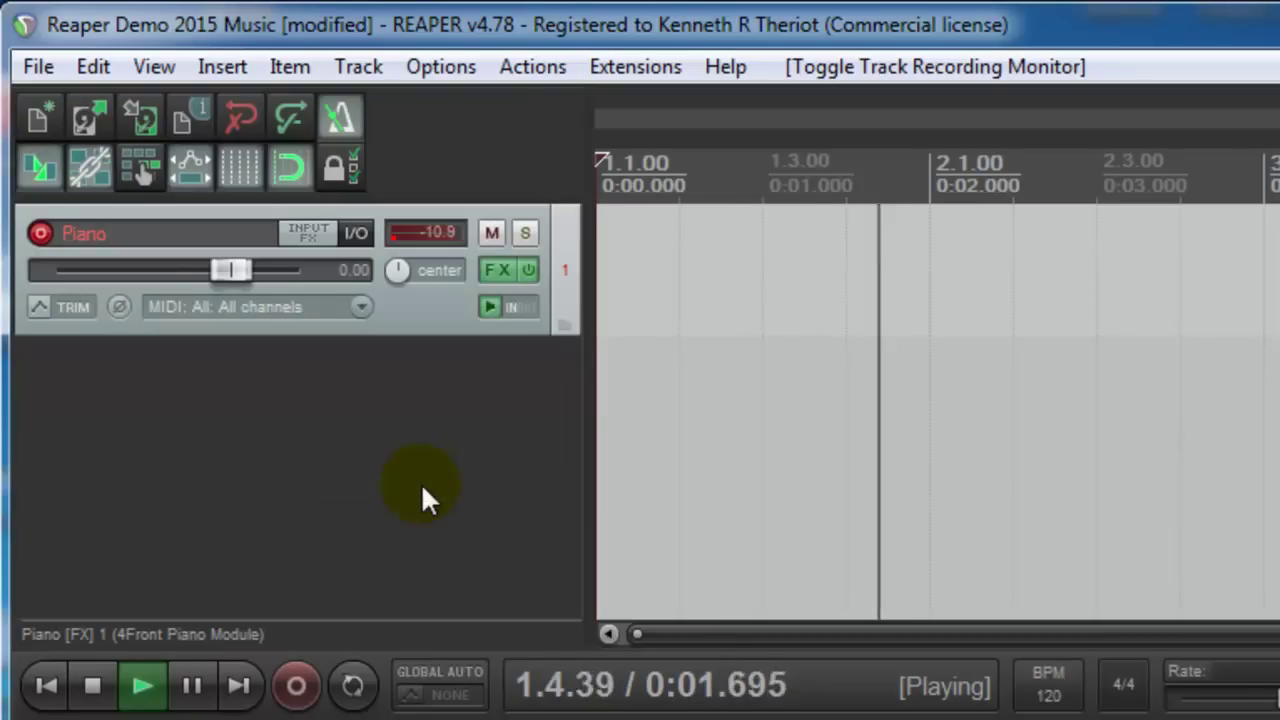
pyautogui.press('space')
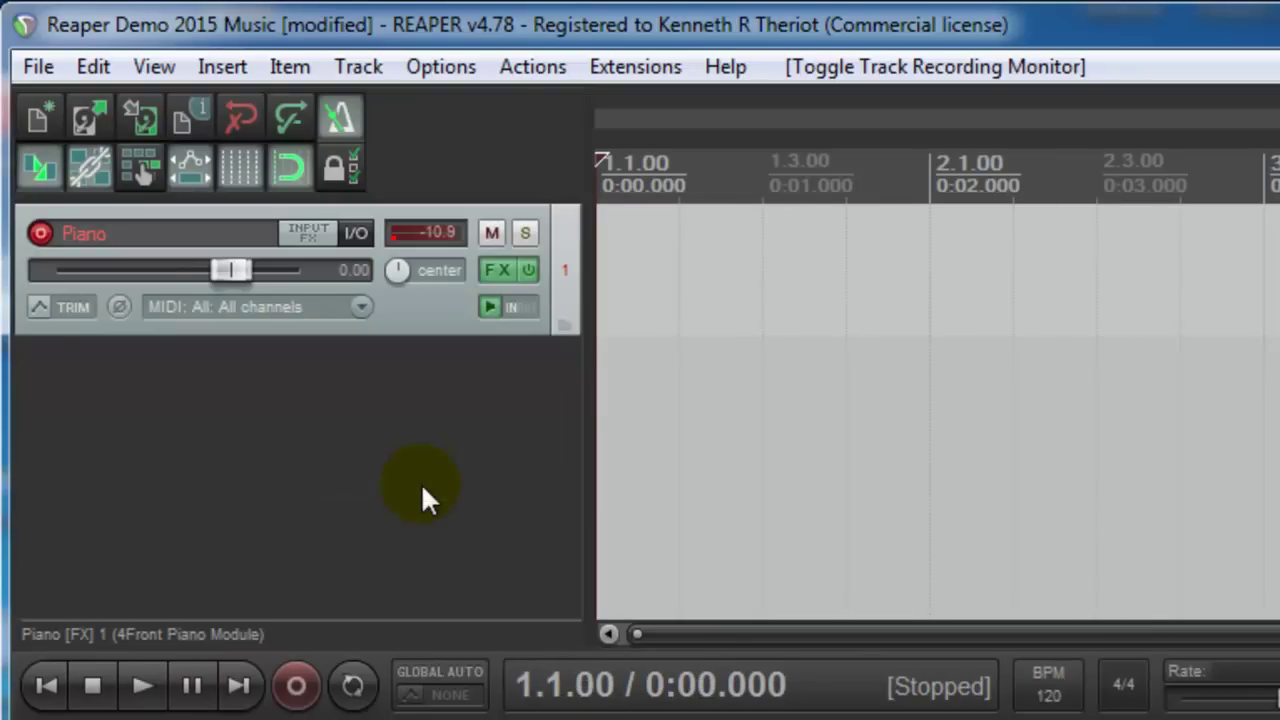
pyautogui.click(183, 119)
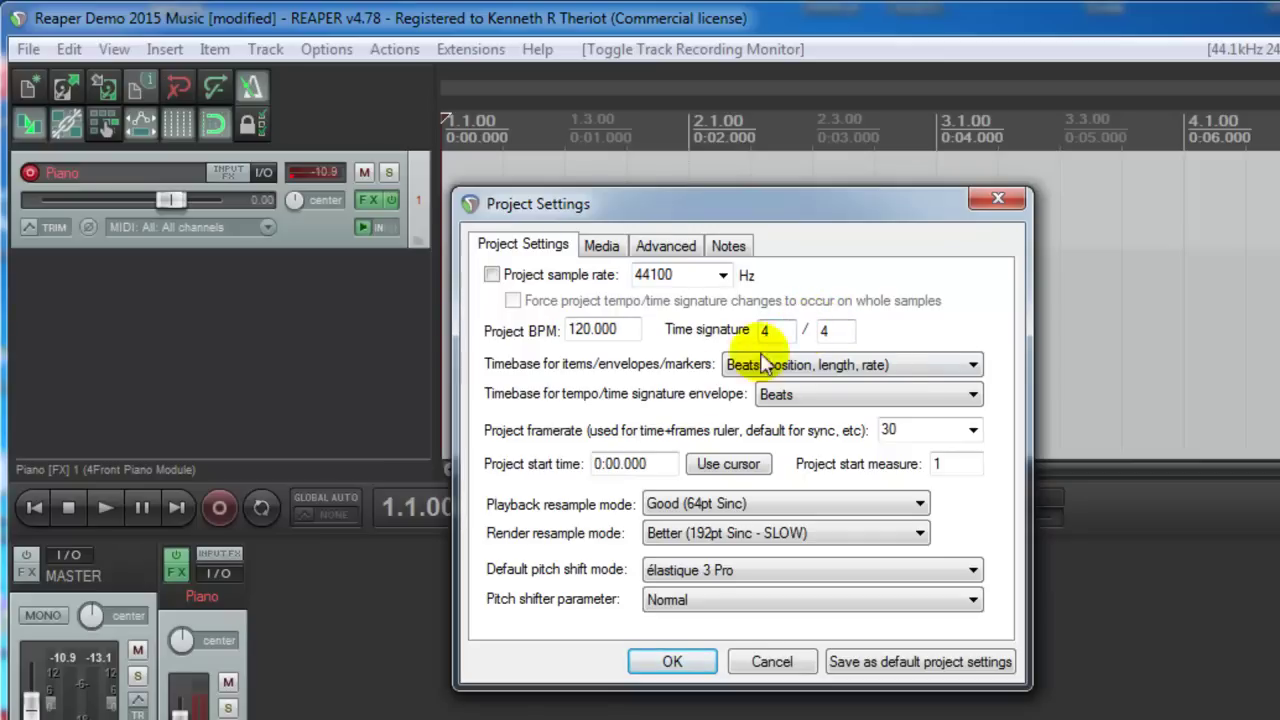
pyautogui.click(770, 662)
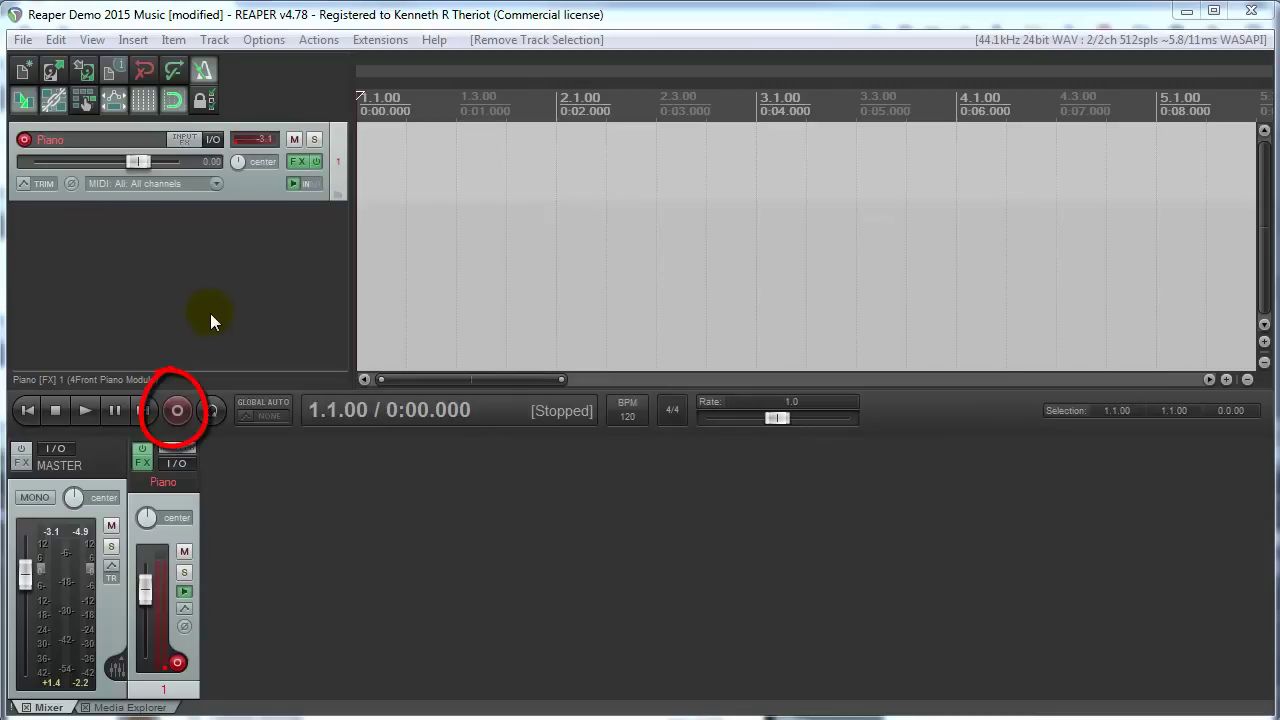
# Record a MIDI performance on the Piano track and keep the recorded file
pyautogui.click(177, 412)
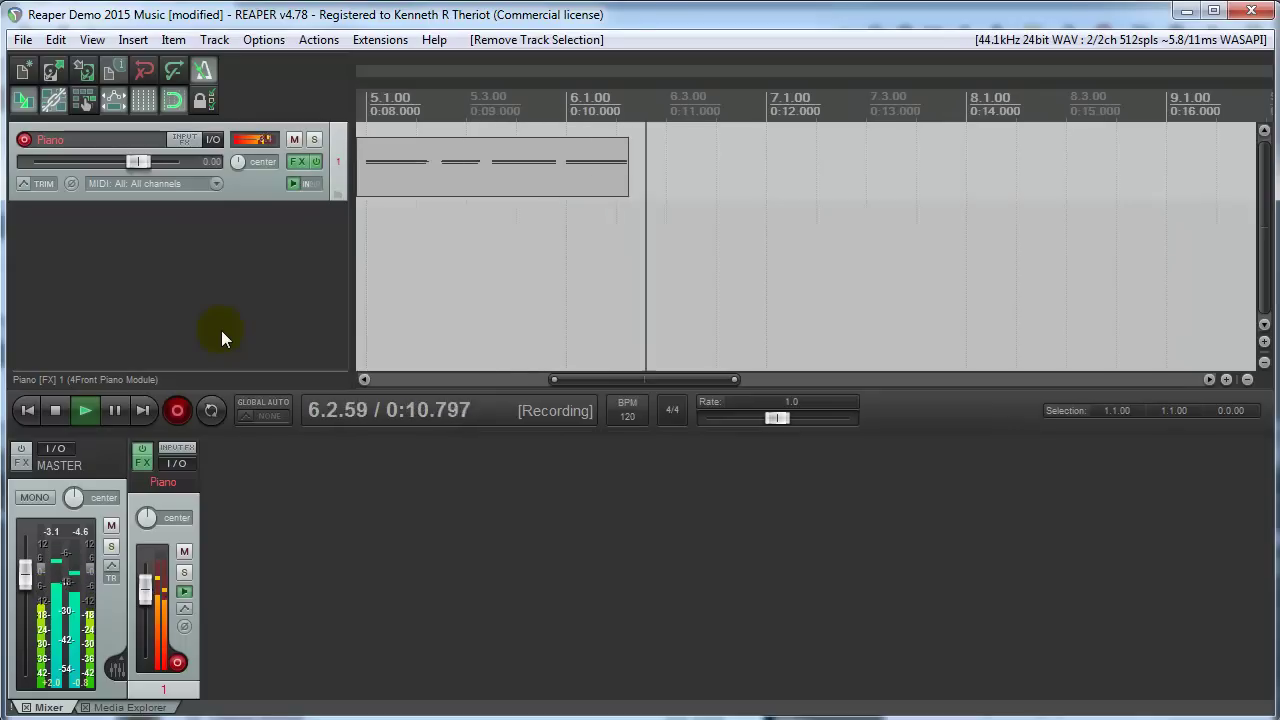
pyautogui.press('space')
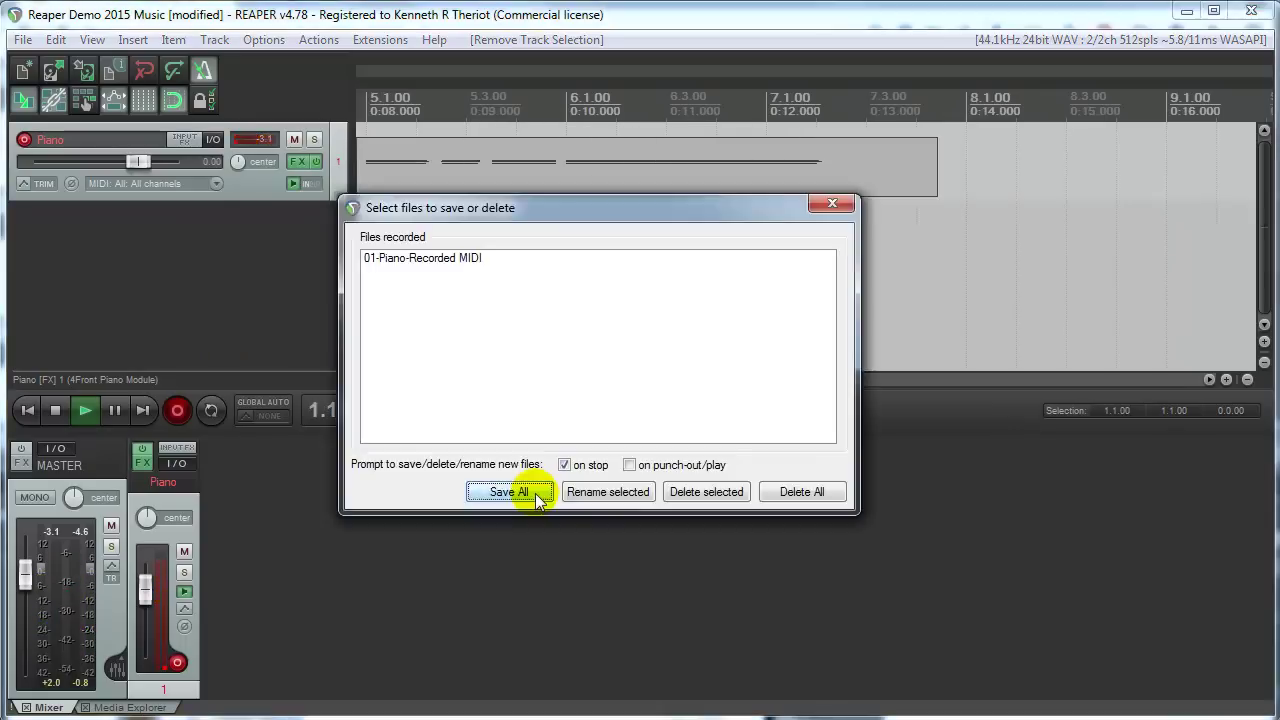
pyautogui.click(509, 492)
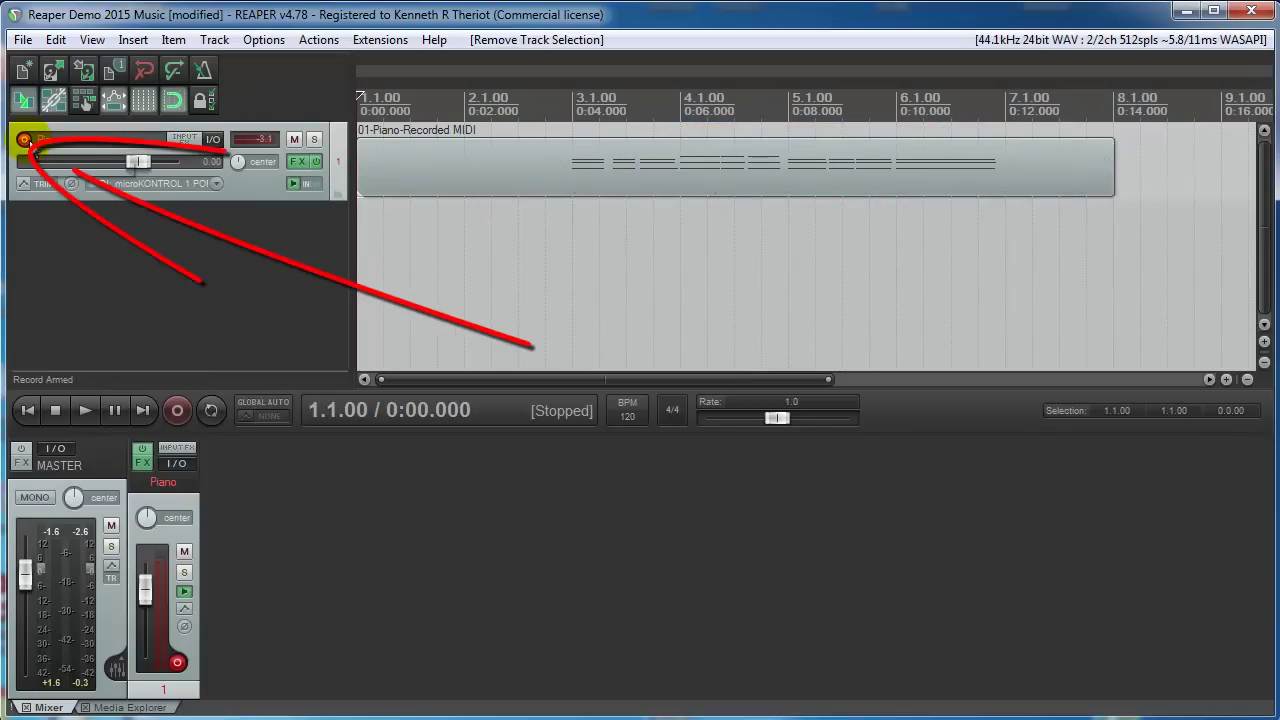
# Disarm Piano, add a second track named Vocal, and arm it for recording
pyautogui.click(24, 139)
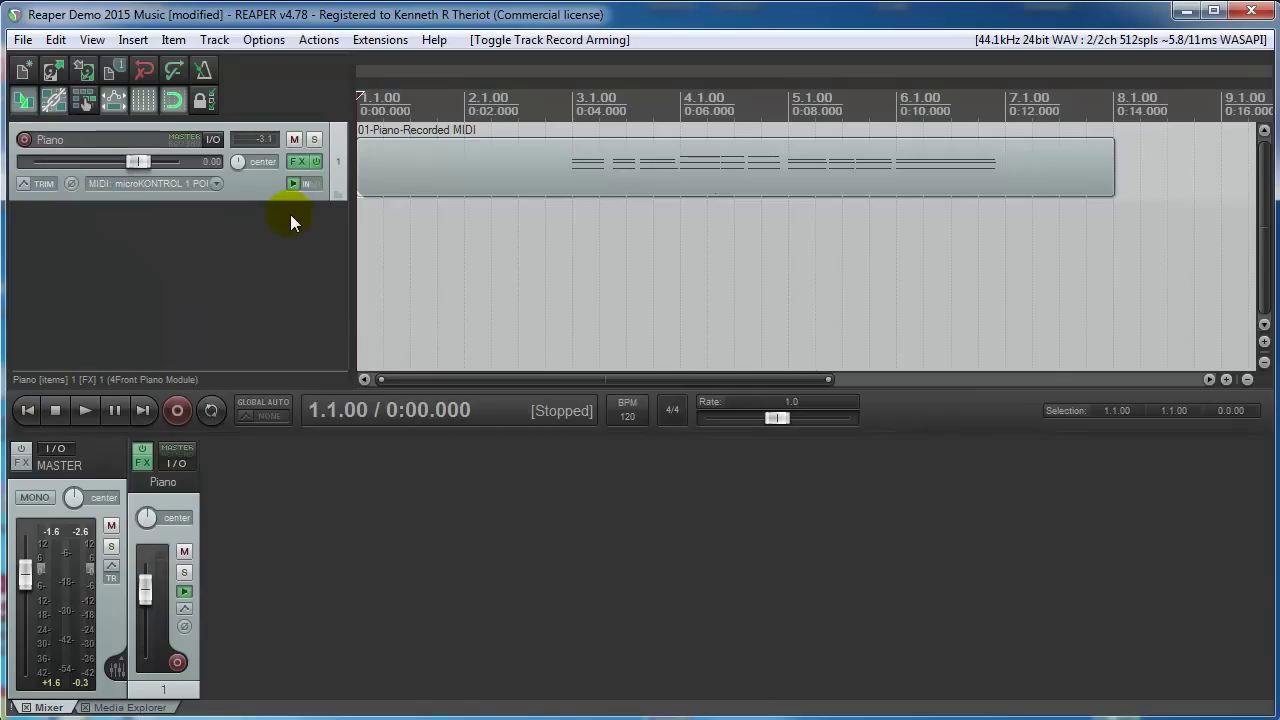
pyautogui.doubleClick(254, 312)
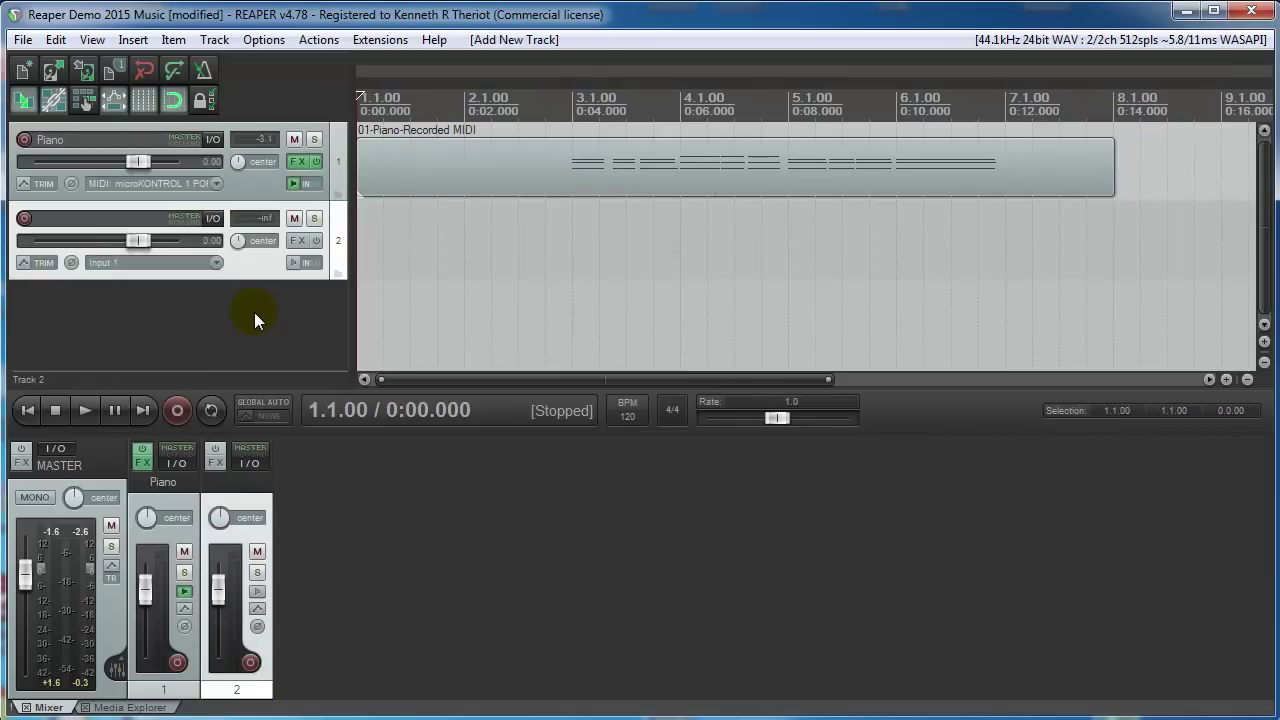
pyautogui.doubleClick(86, 218)
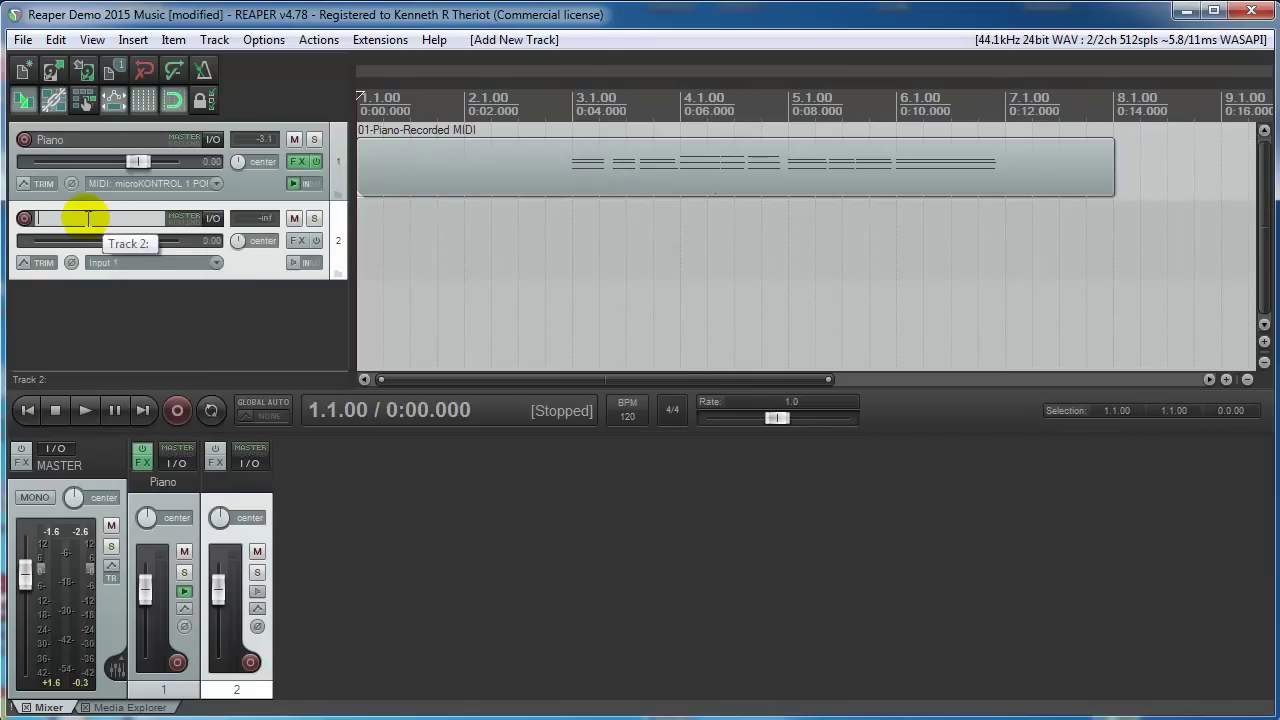
pyautogui.write('Vocal')
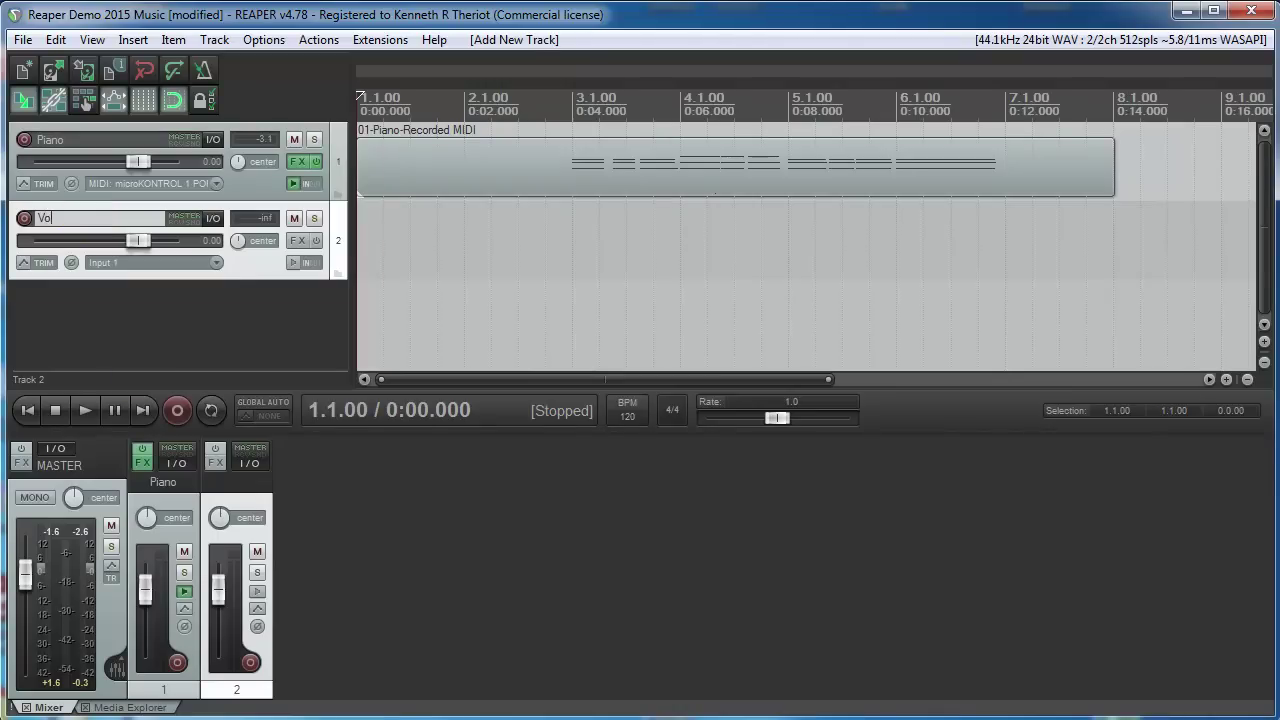
pyautogui.press('Return')
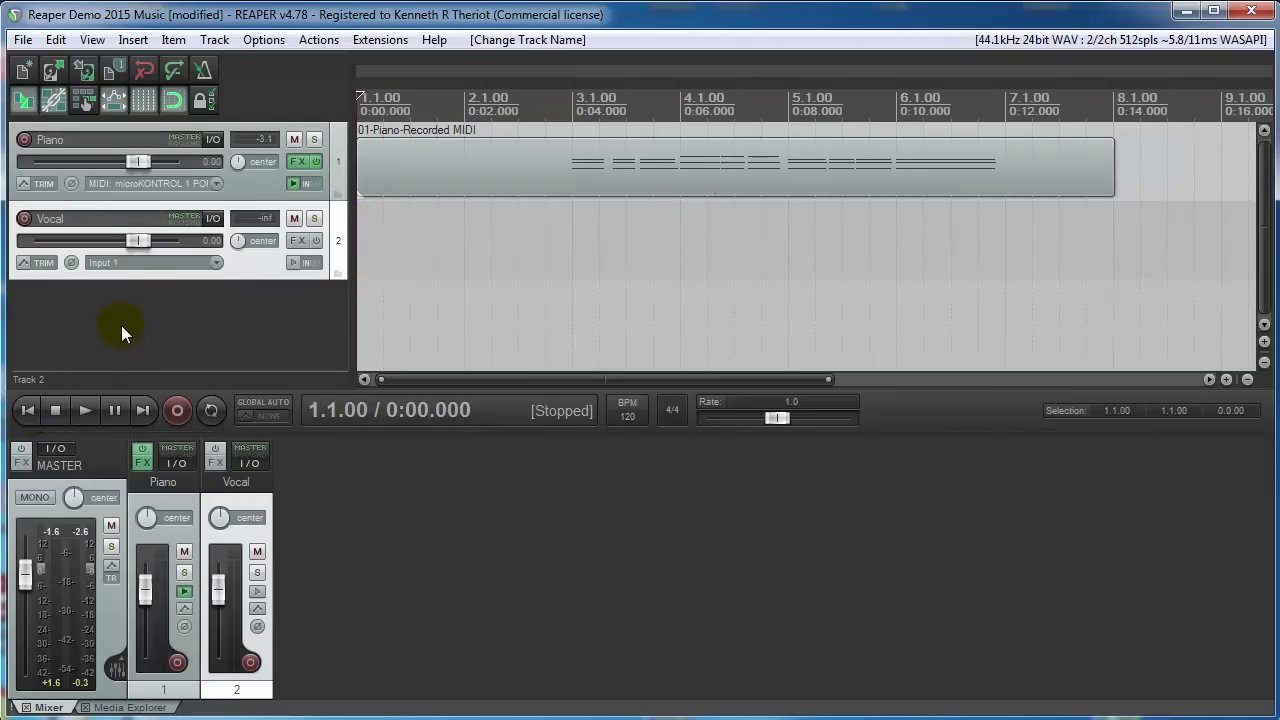
pyautogui.click(24, 219)
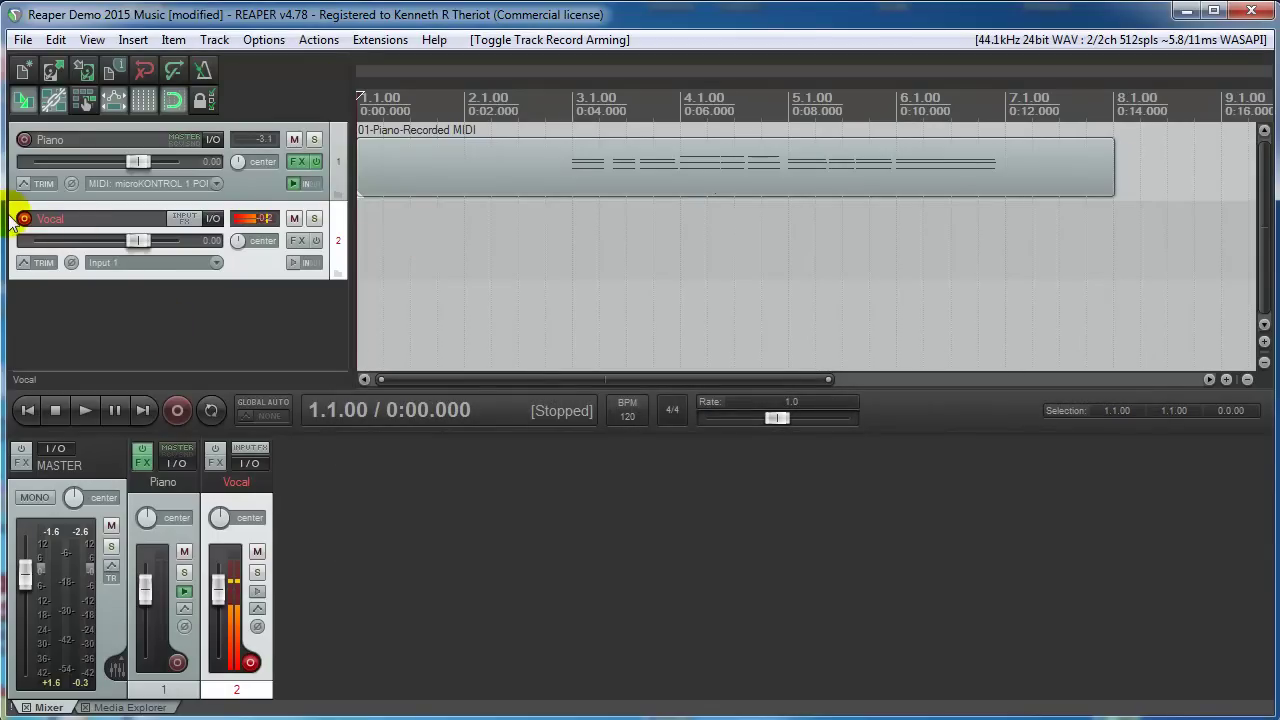
# Record a vocal take on the Vocal track, keep the file, and disarm the track
pyautogui.click(180, 412)
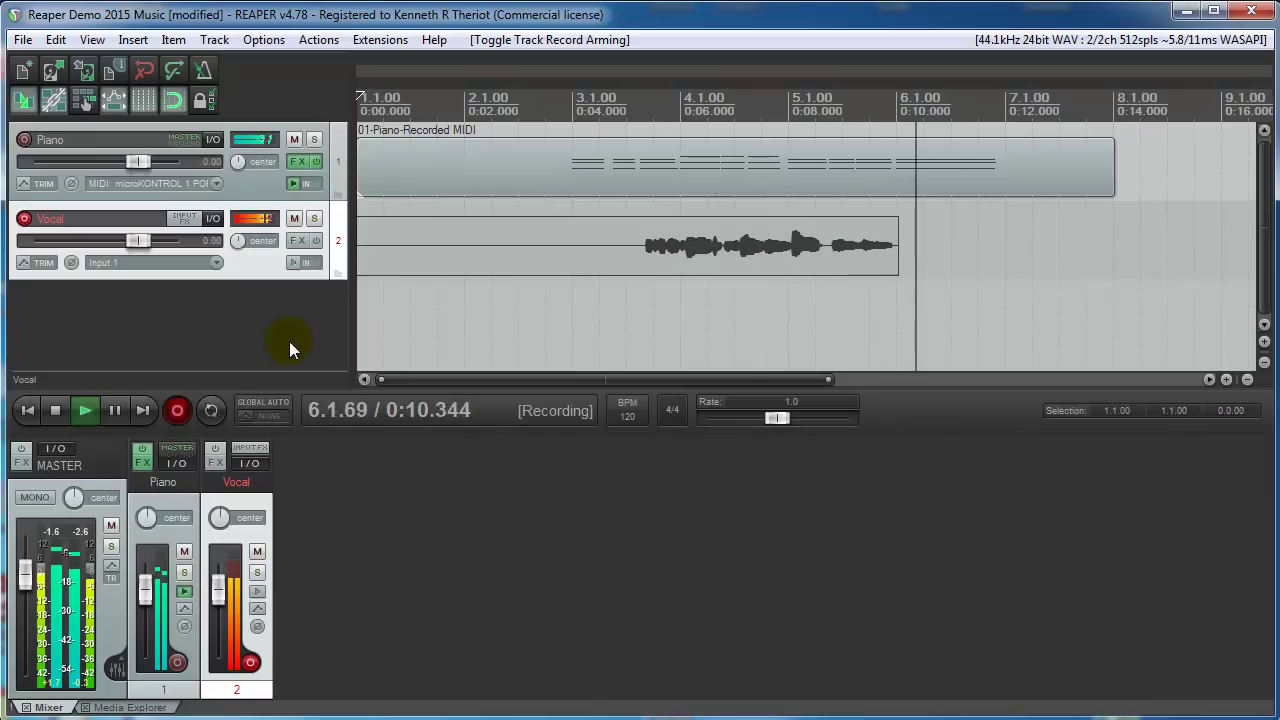
pyautogui.click(55, 410)
pyautogui.click(484, 500)
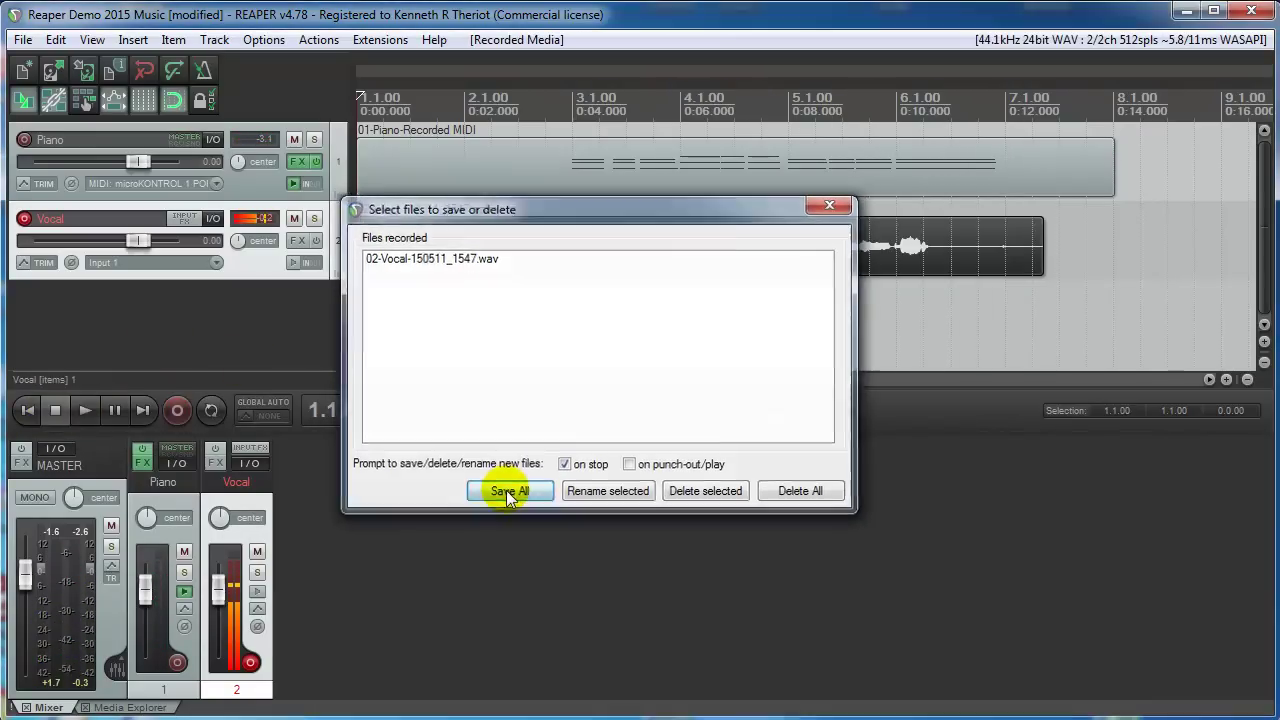
pyautogui.click(22, 220)
# Play back from 0:03.500 and resize the start edge of the vocal item
pyautogui.click(545, 305)
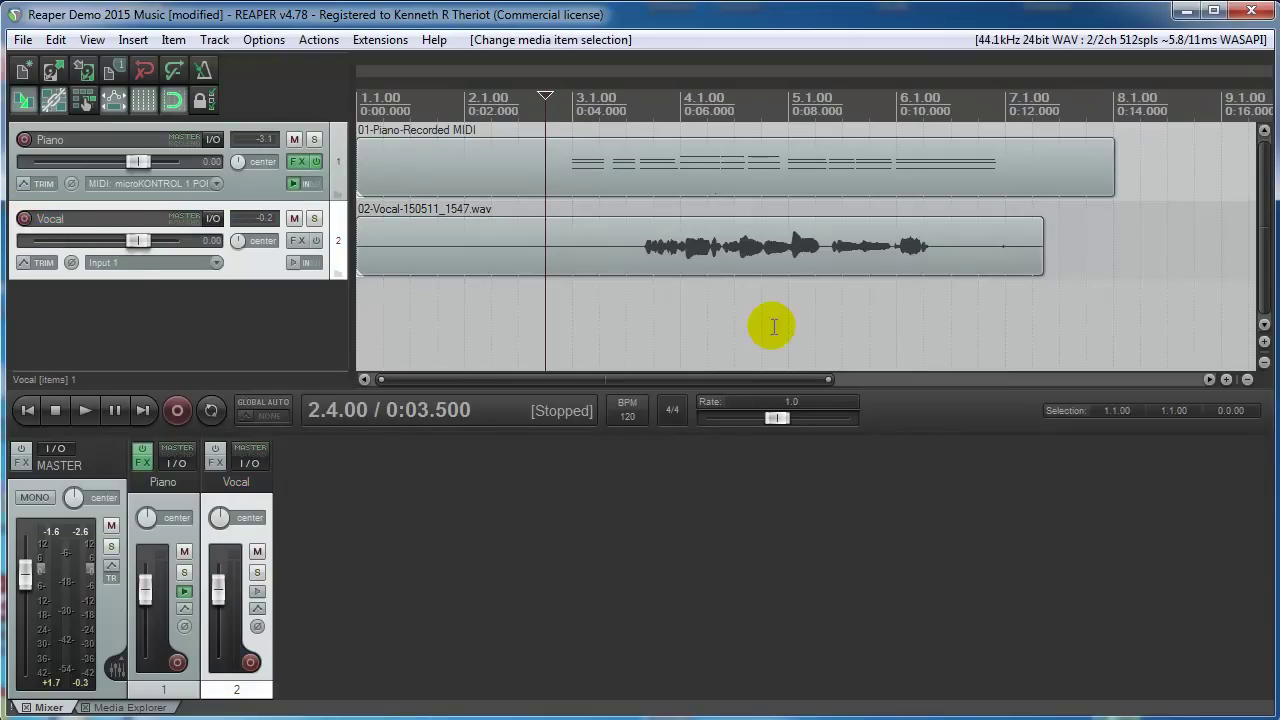
pyautogui.press('space')
pyautogui.scroll(3, 790, 323)
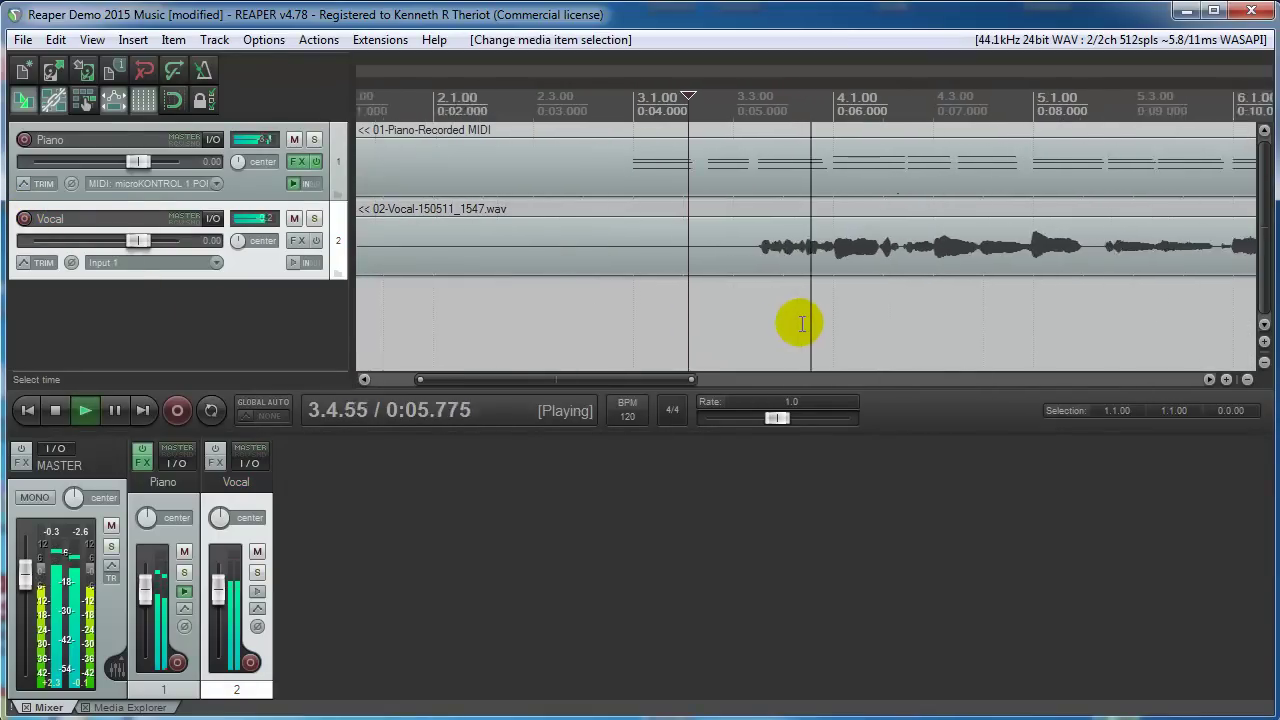
pyautogui.scroll(-3, 801, 323)
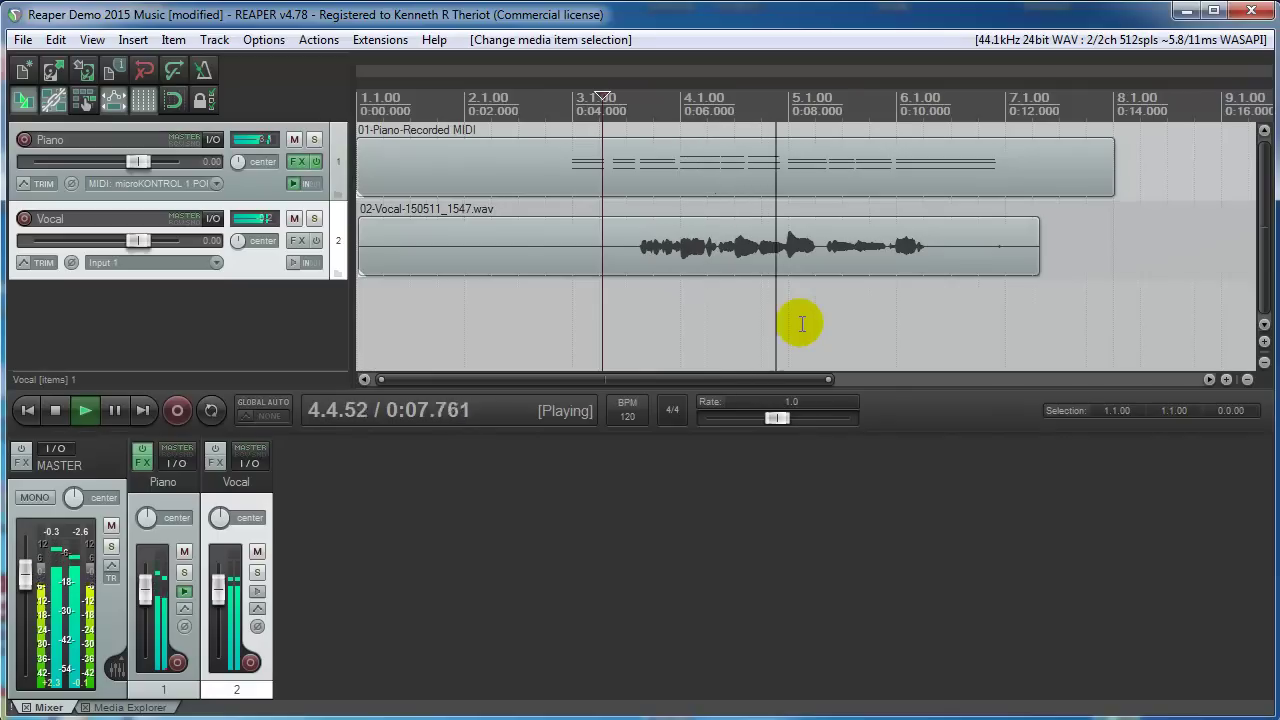
pyautogui.scroll(2, 608, 272)
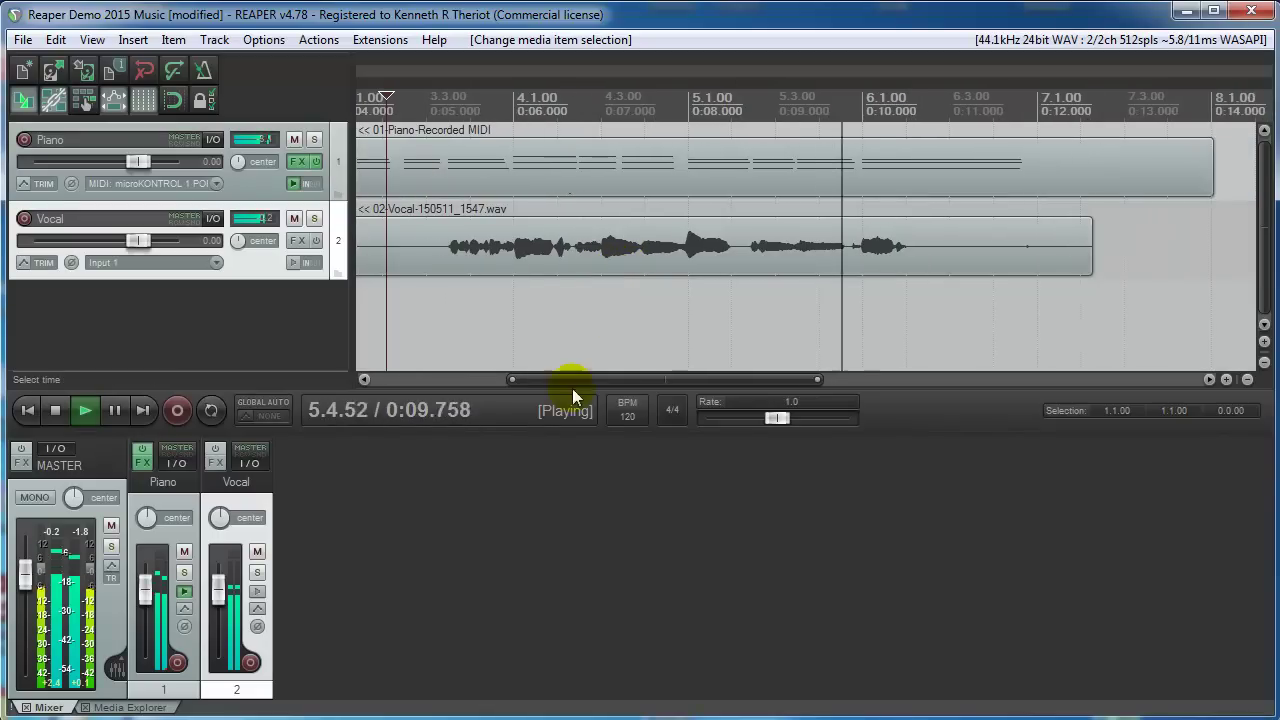
pyautogui.moveTo(571, 381); pyautogui.dragTo(385, 363)
pyautogui.press('space')
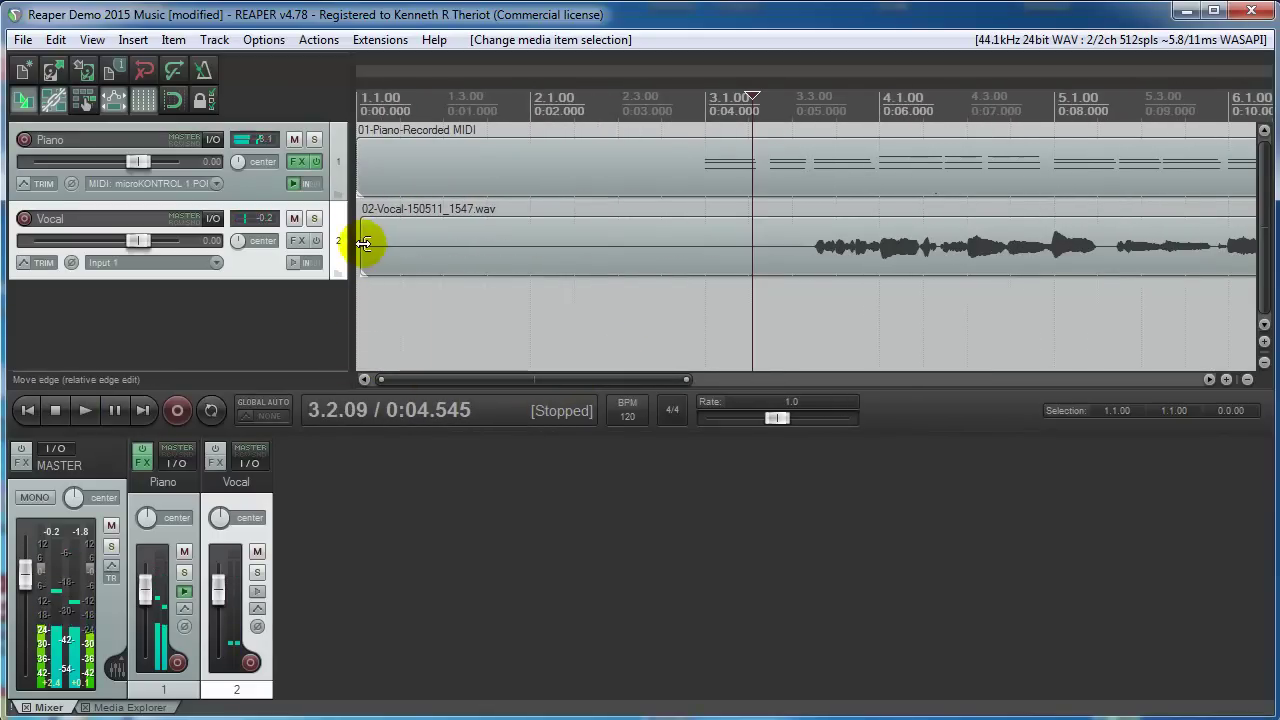
pyautogui.click(363, 243)
pyautogui.scroll(-2, 577, 305)
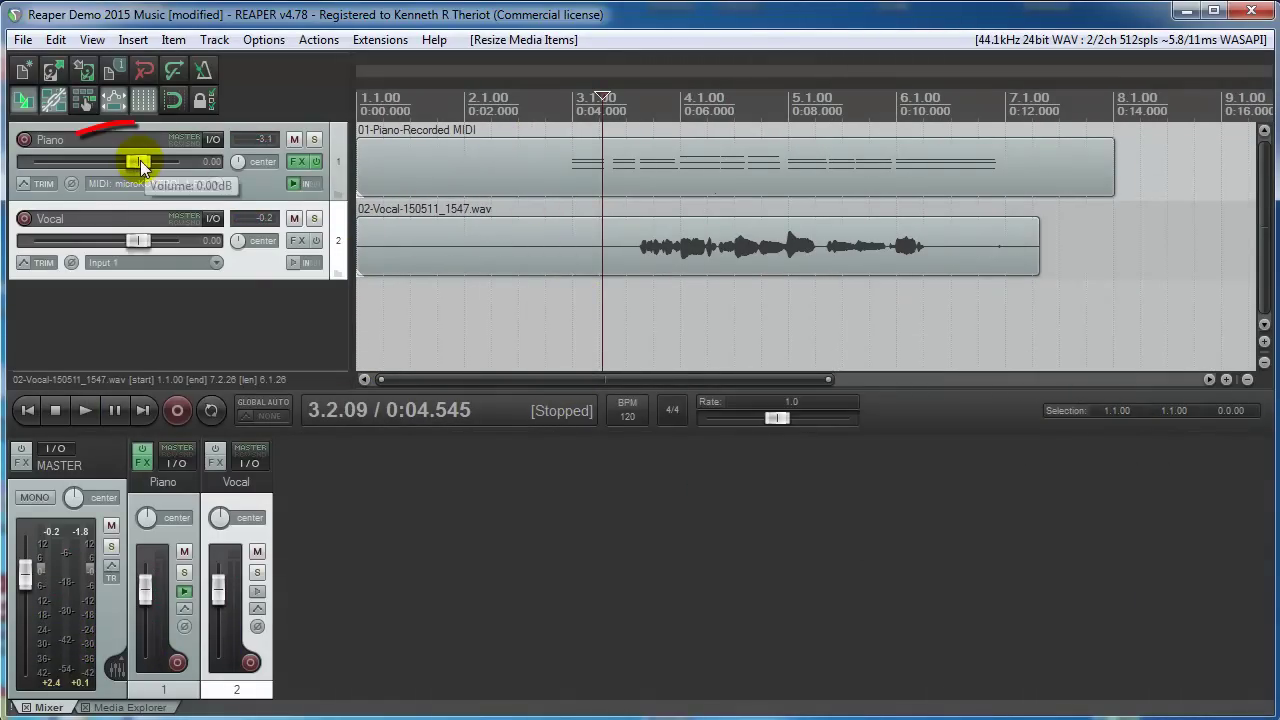
# Lower the Piano volume fader to -7.25 dB and audition the mix
pyautogui.moveTo(141, 167)
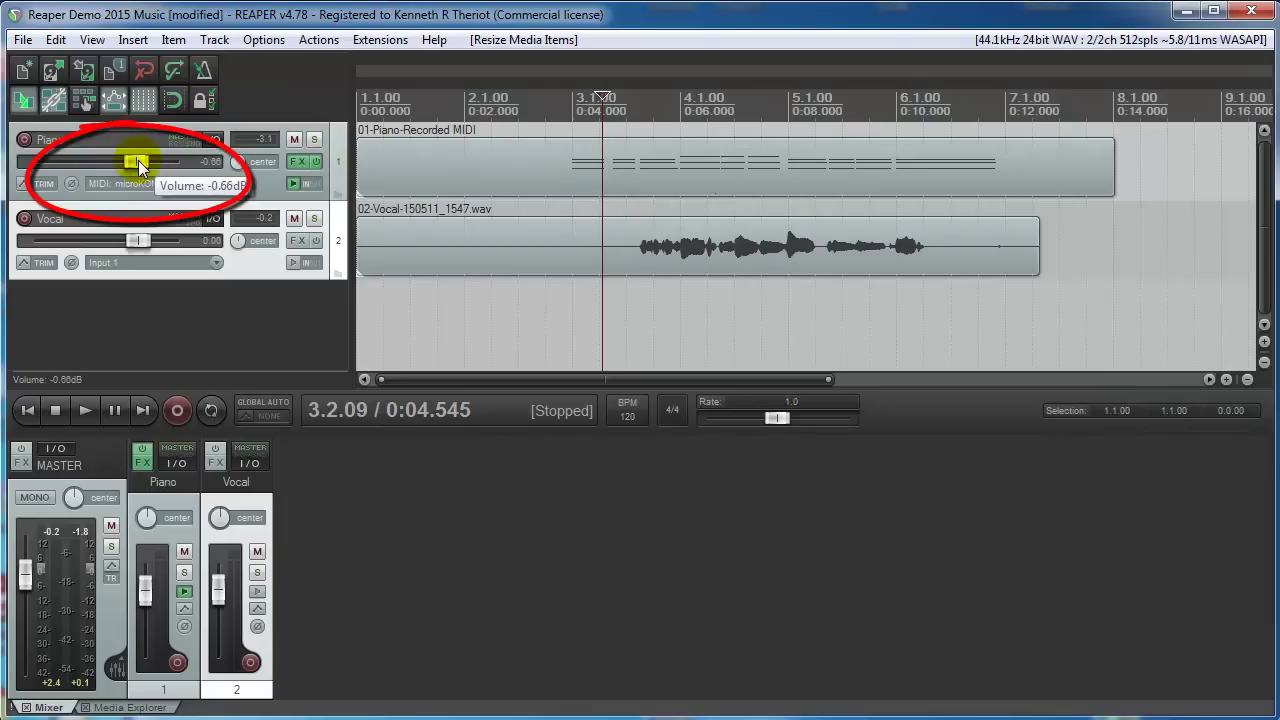
pyautogui.moveTo(138, 160); pyautogui.dragTo(118, 162)
pyautogui.press('space')
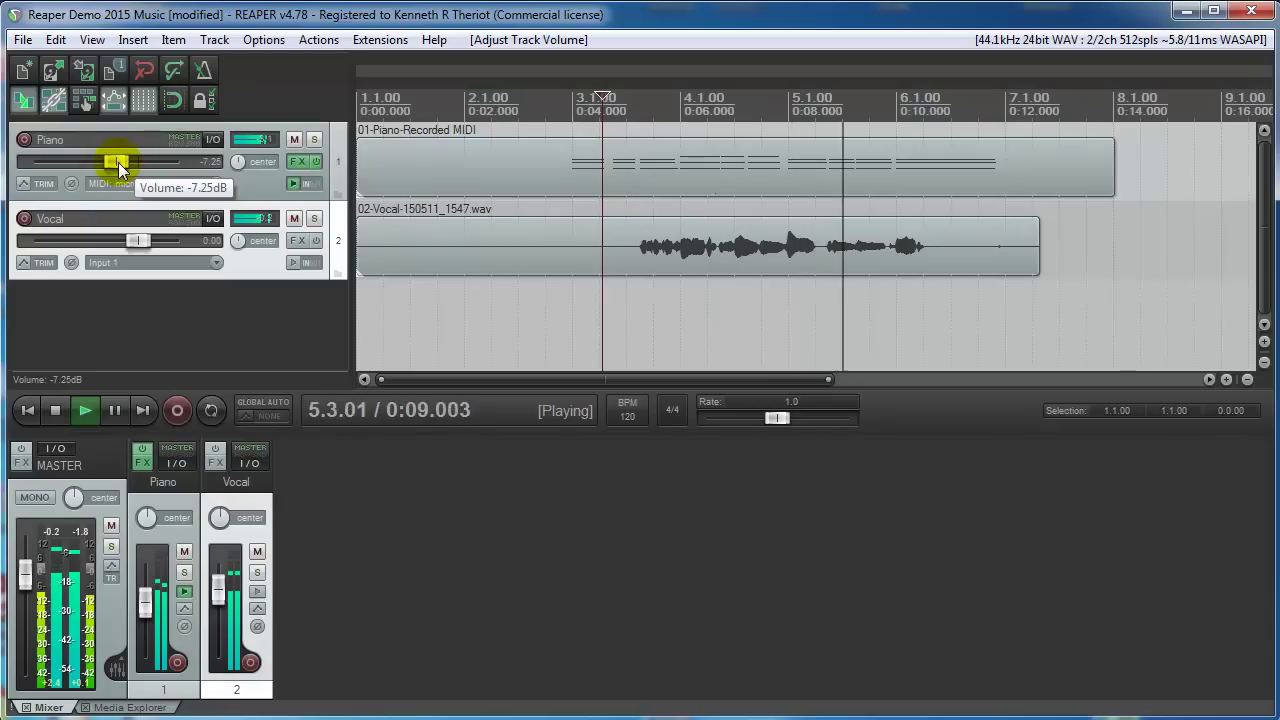
pyautogui.click(55, 405)
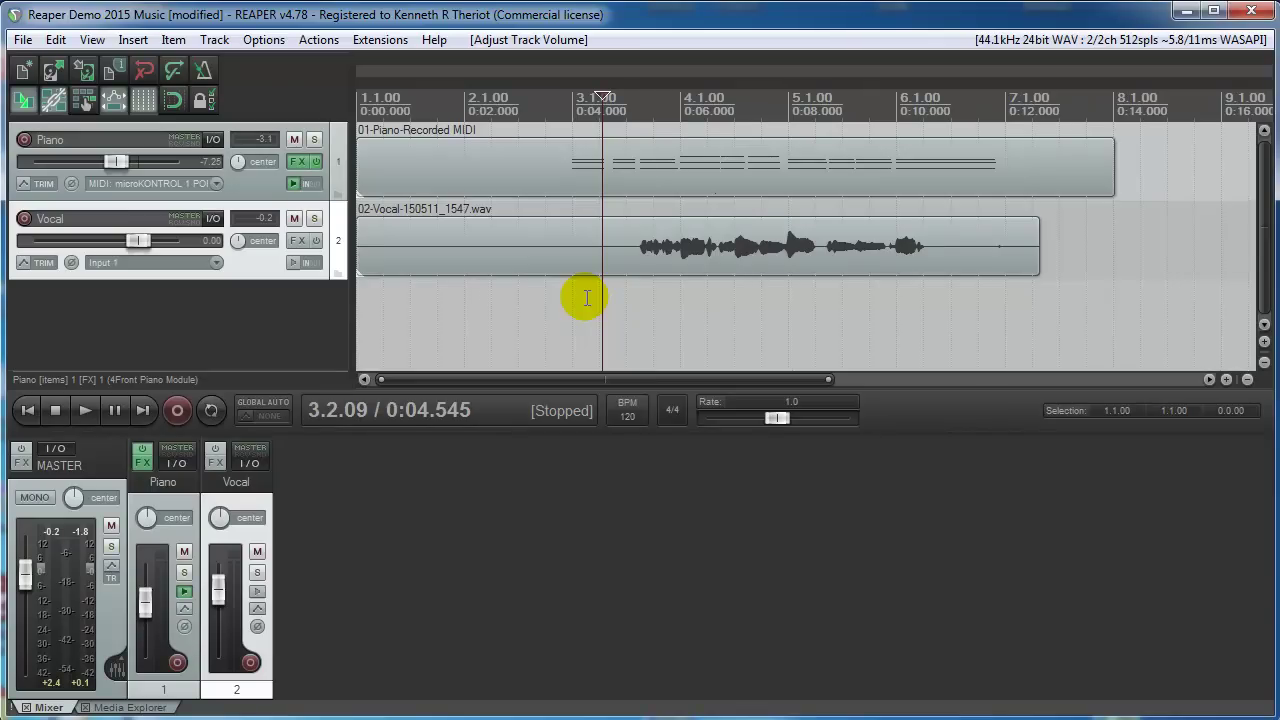
# Add the Cockos ReaVerbate reverb to the Vocal track's FX chain
pyautogui.click(298, 246)
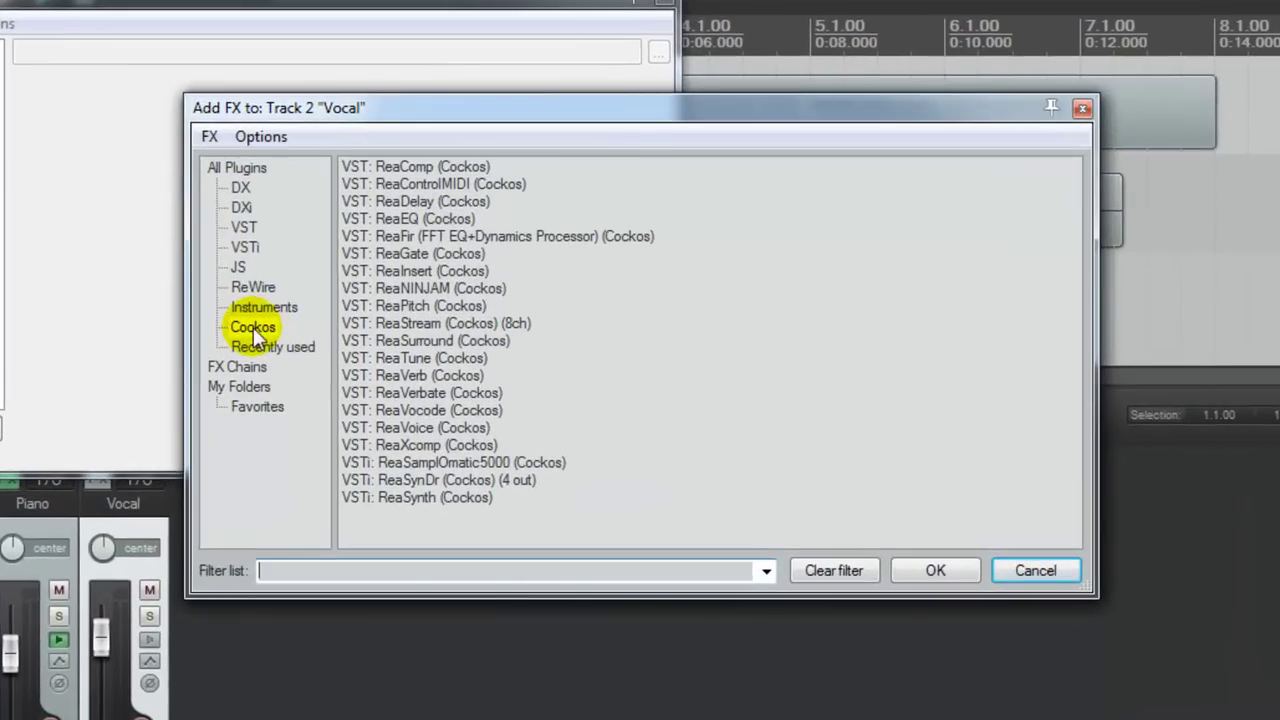
pyautogui.click(254, 330)
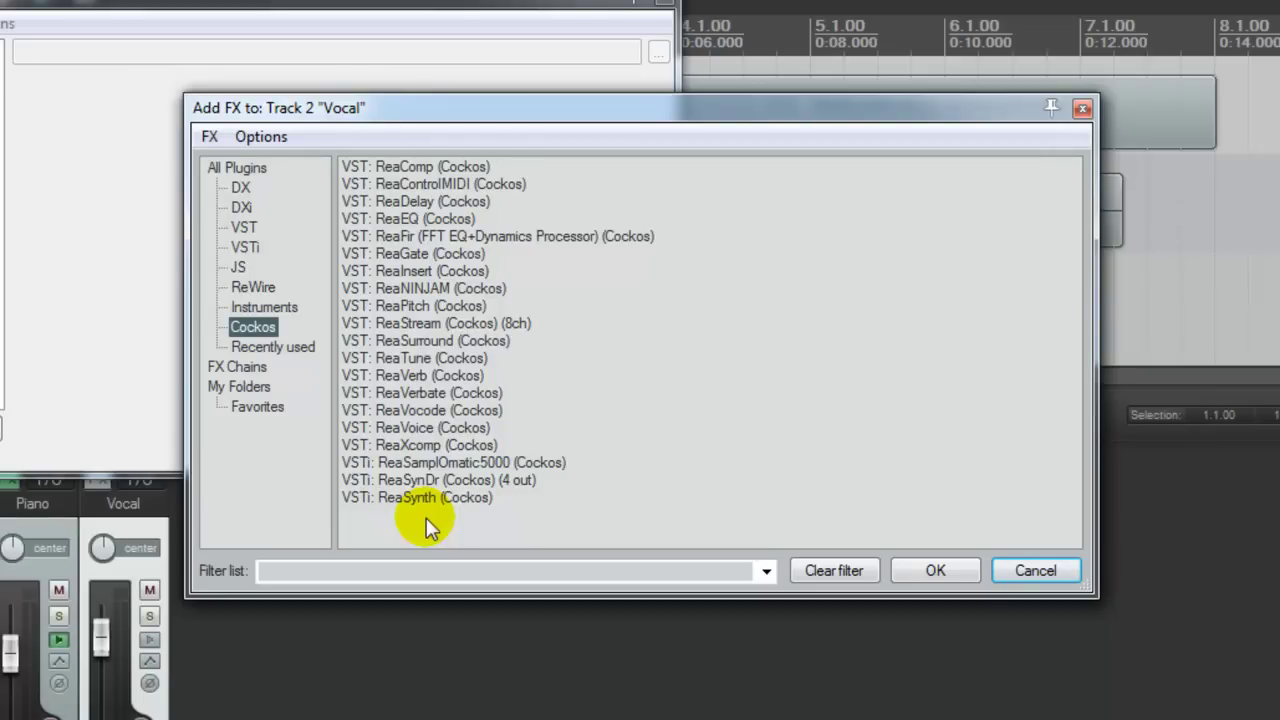
pyautogui.click(386, 392)
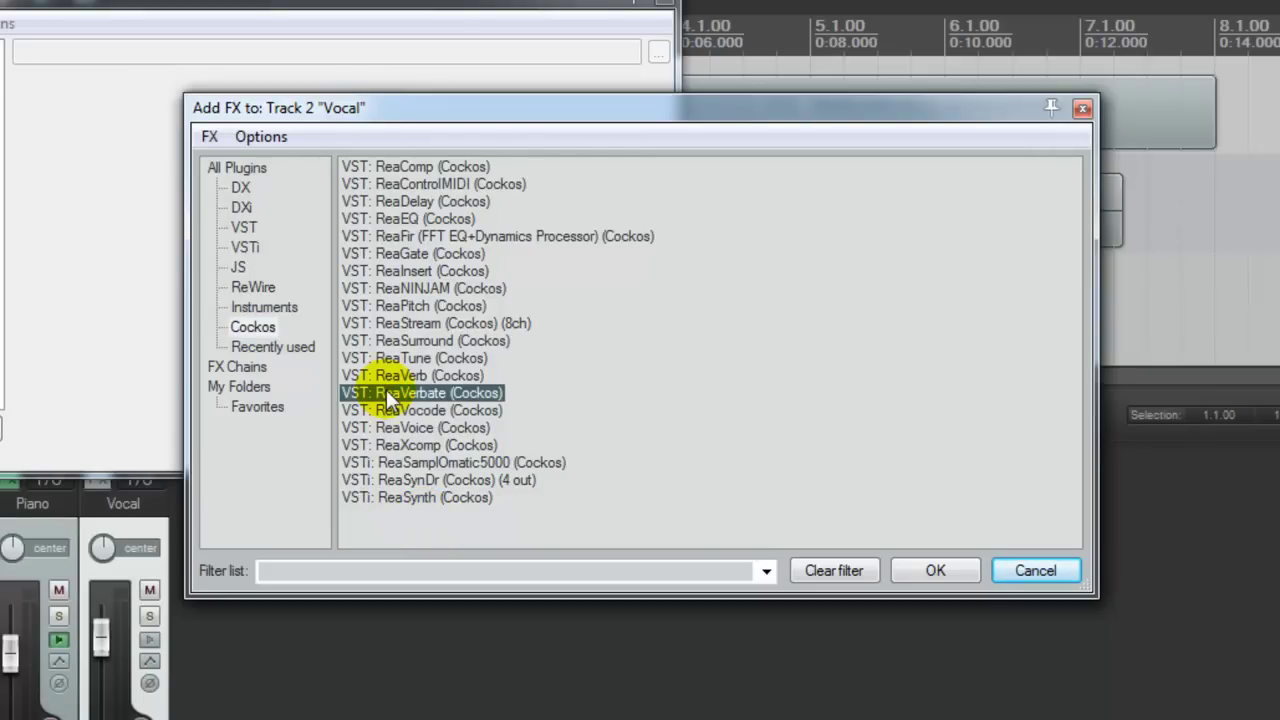
pyautogui.click(954, 569)
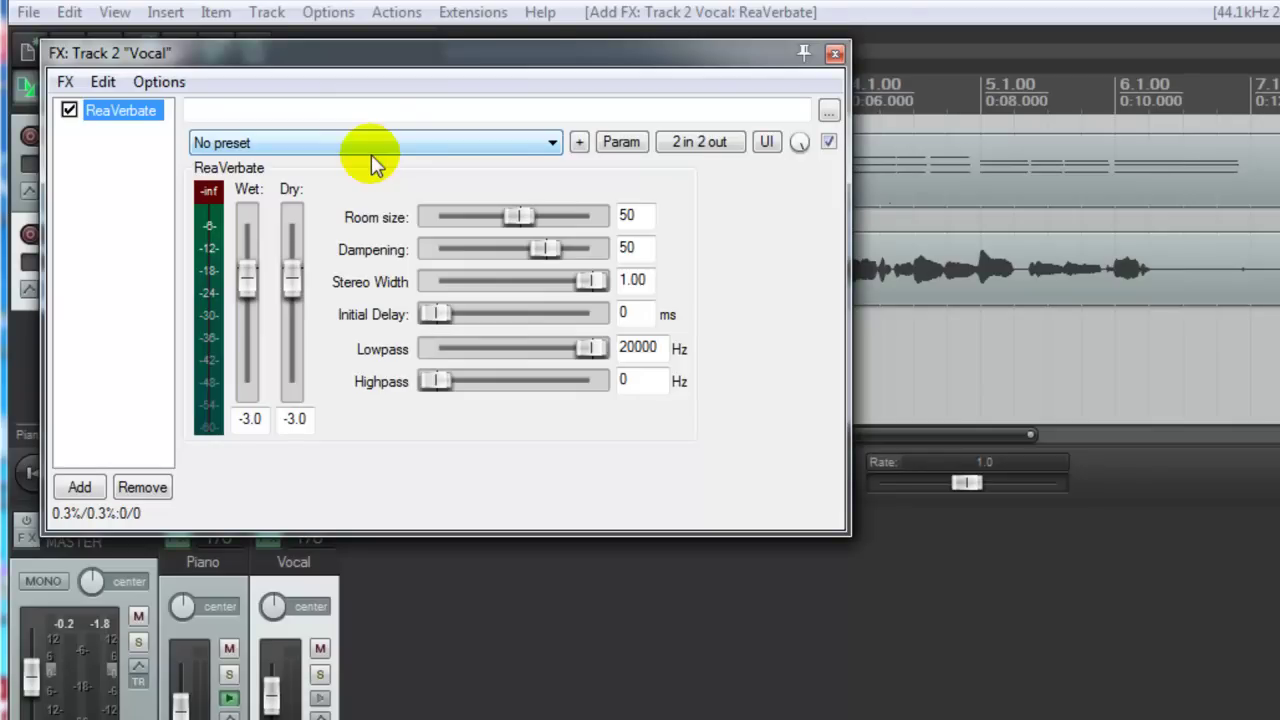
# Apply ReaVerbate's 'insert - Live Vocal' preset and audition the reverb
pyautogui.click(553, 143)
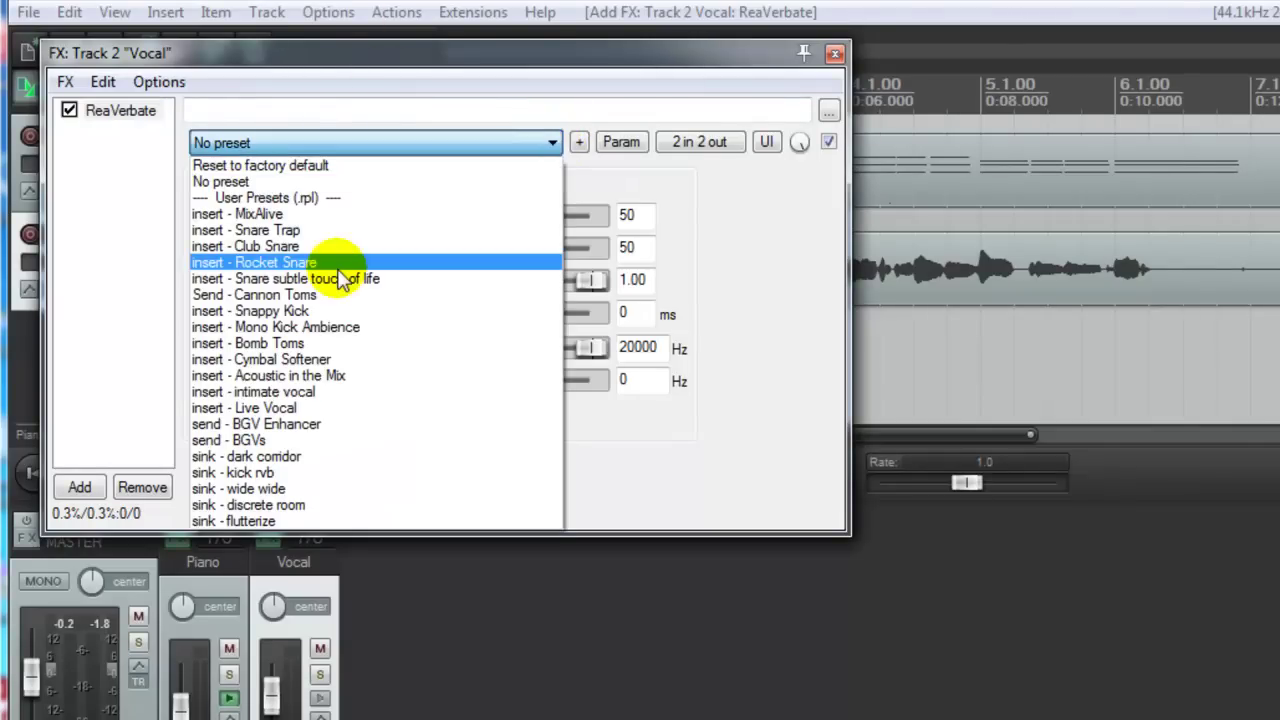
pyautogui.click(256, 408)
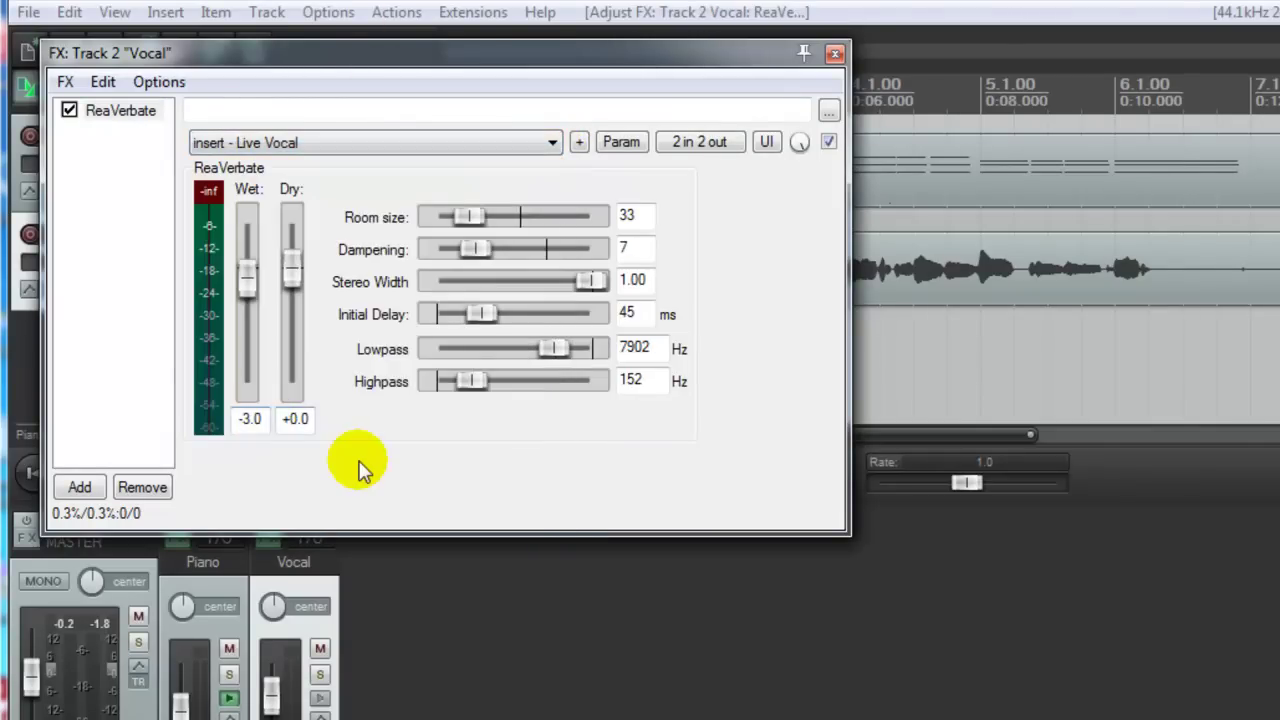
pyautogui.moveTo(470, 48); pyautogui.dragTo(840, 354)
pyautogui.press('space')
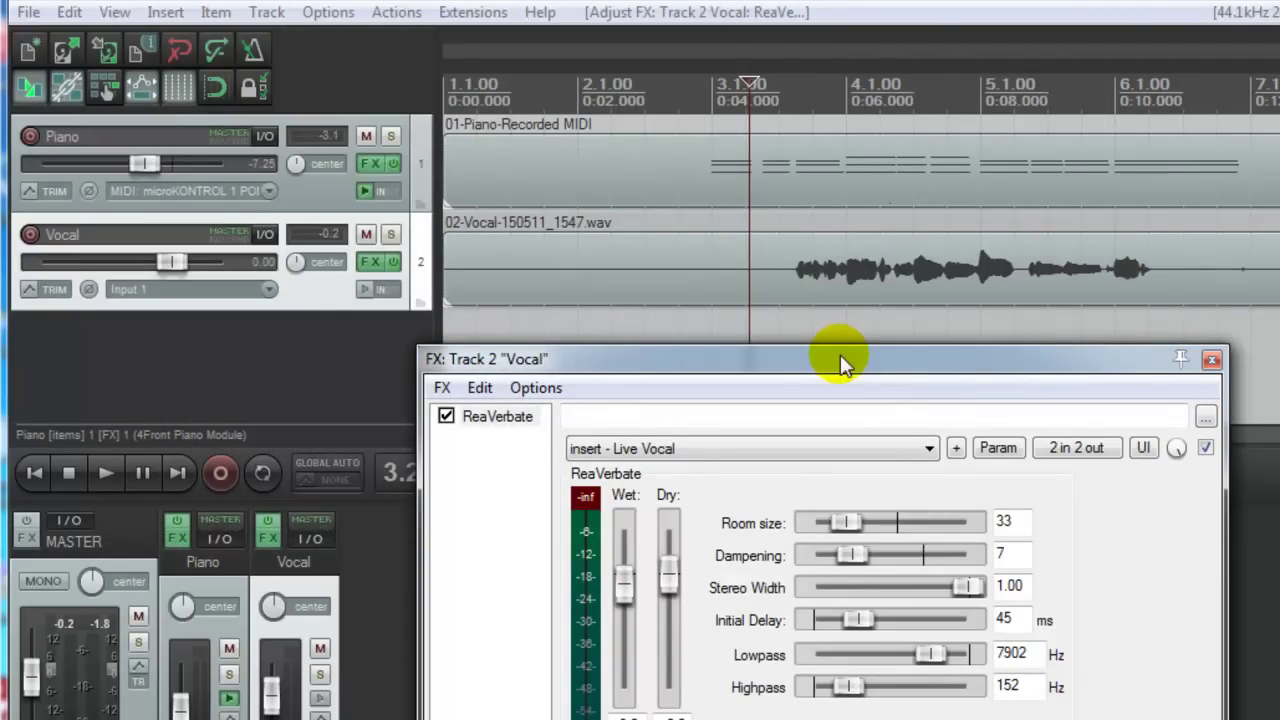
pyautogui.press('space')
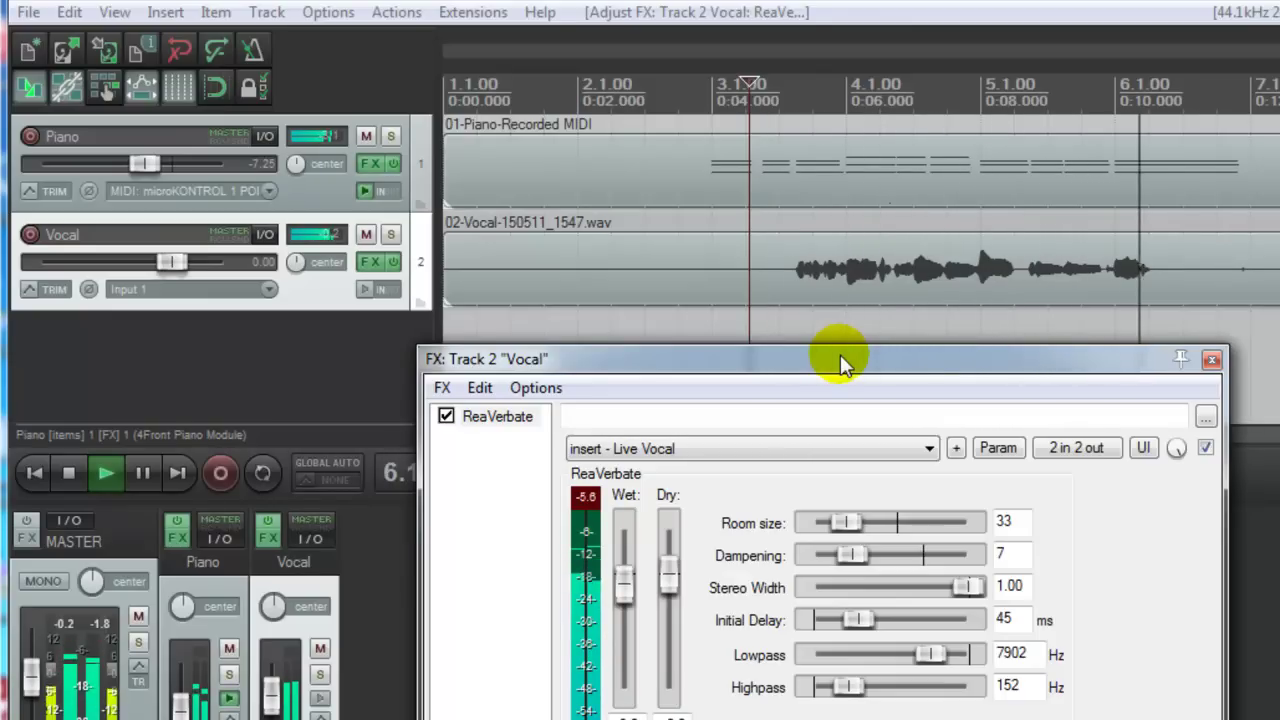
pyautogui.press('space')
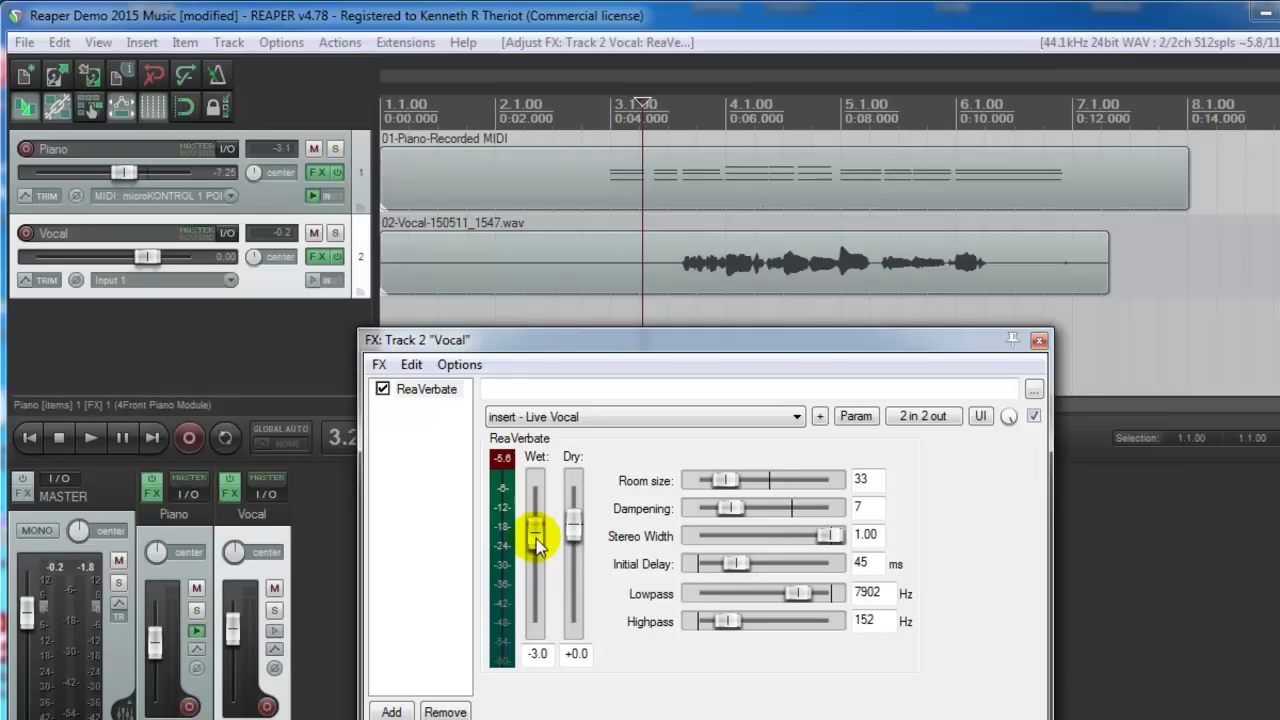
# Lower the reverb Wet level to -14.6 dB and listen to the result
pyautogui.moveTo(536, 540); pyautogui.dragTo(535, 572)
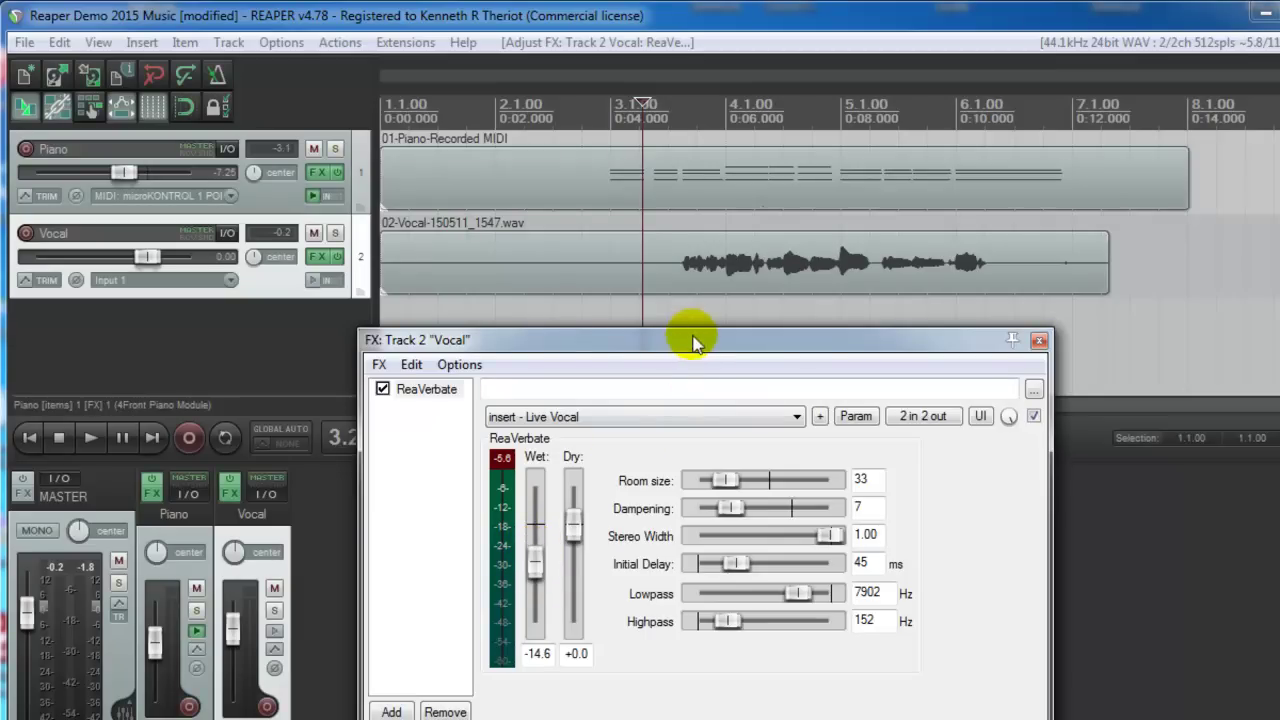
pyautogui.press('space')
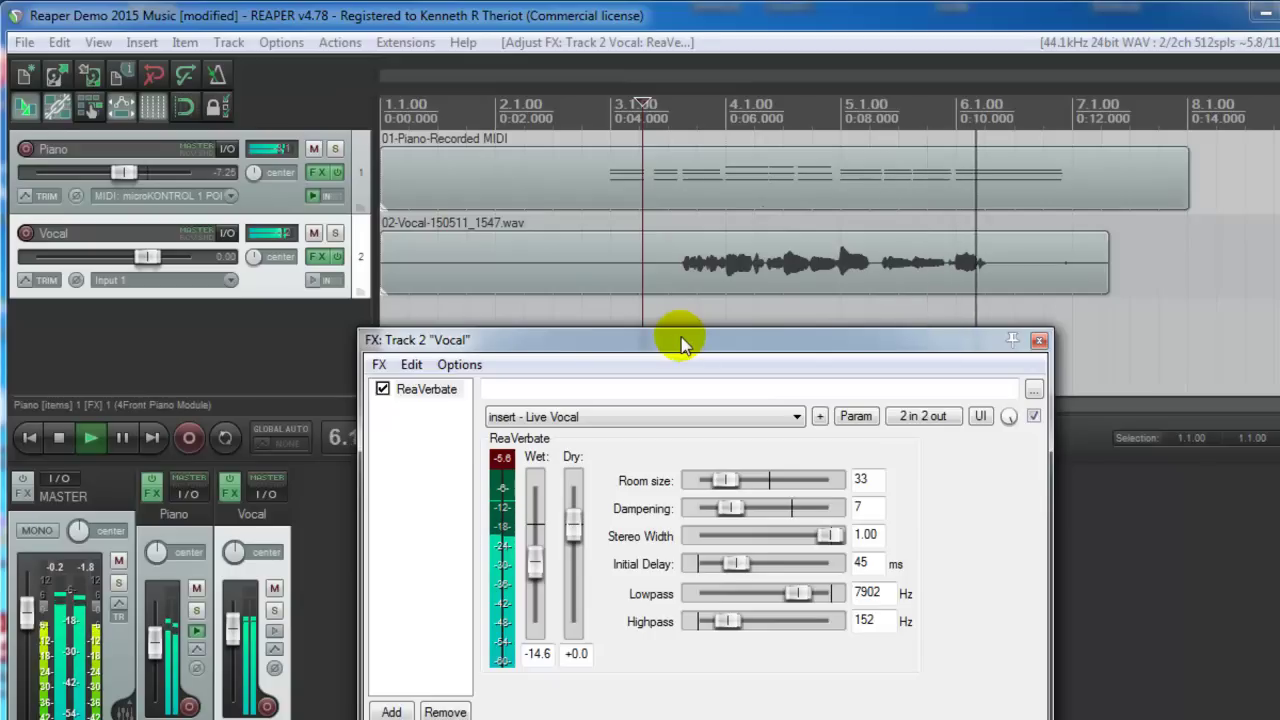
pyautogui.press('space')
pyautogui.click(610, 417)
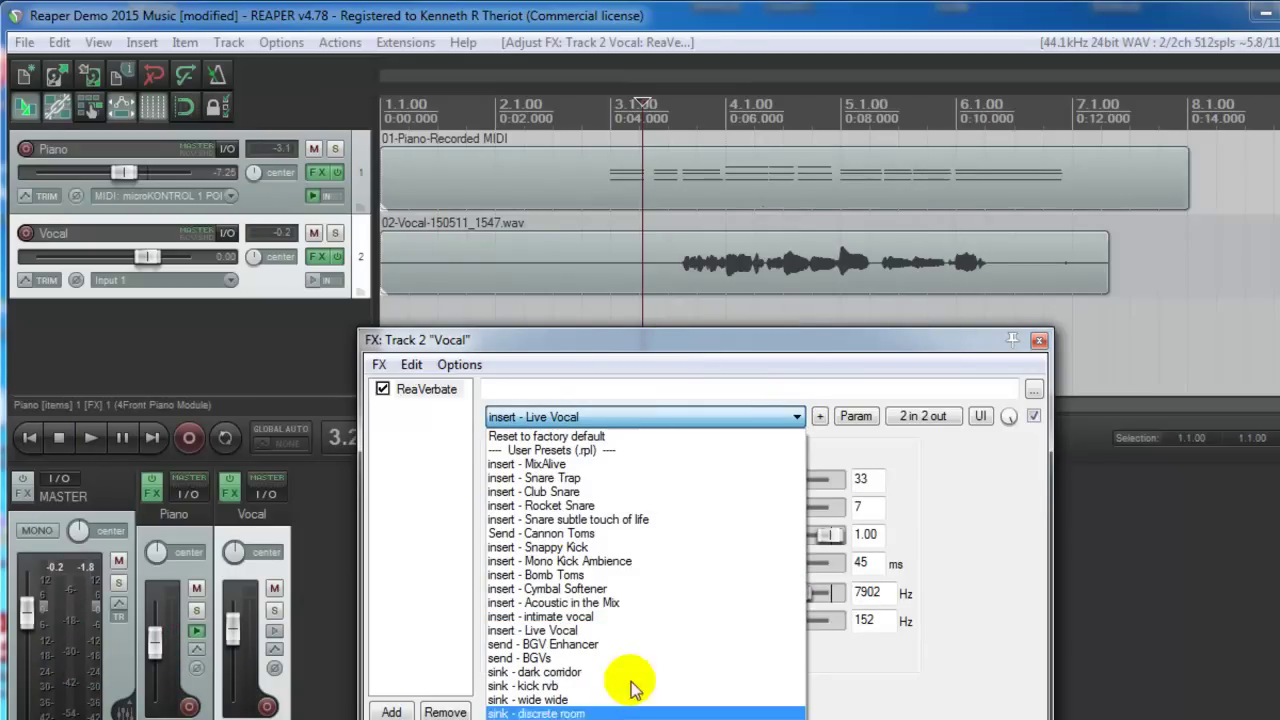
# Keep the Live Vocal preset, then render the mix as stereo WAV 'Reaper Demo 2015 Music Piano and Voice'
pyautogui.click(683, 335)
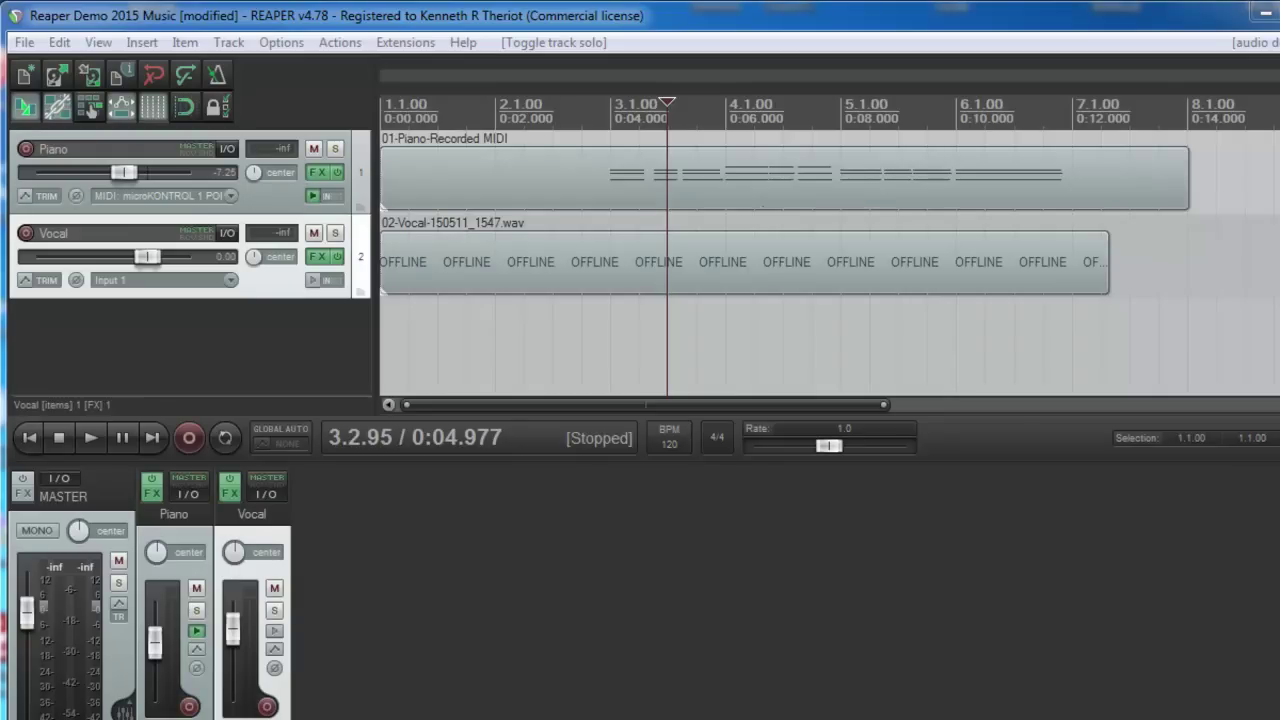
pyautogui.click(24, 45)
pyautogui.click(80, 367)
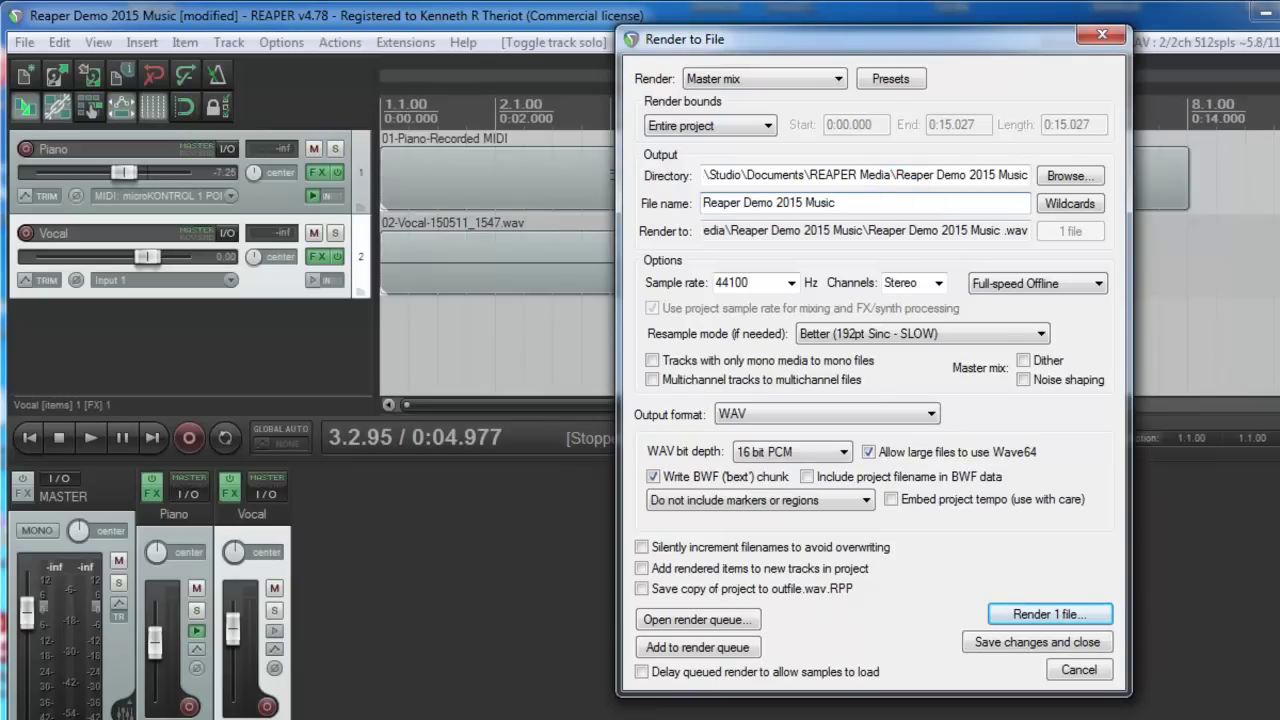
pyautogui.write('Piano and Voice')
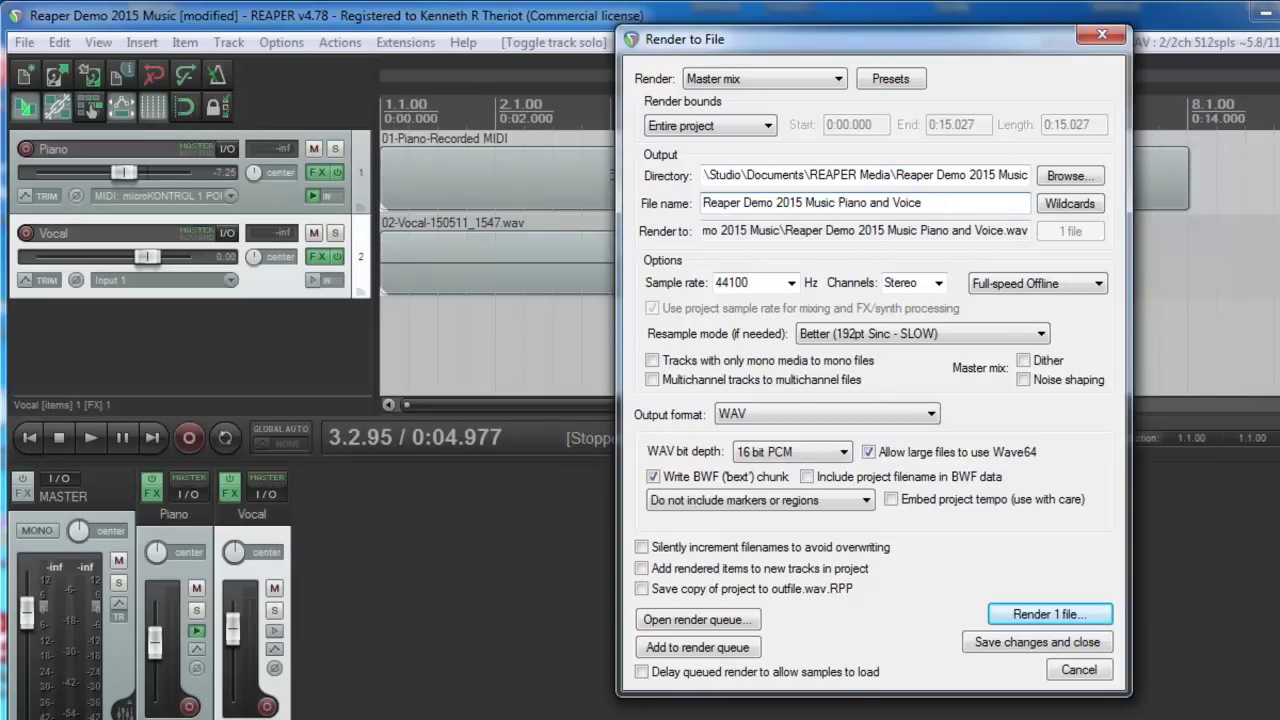
pyautogui.click(1066, 617)
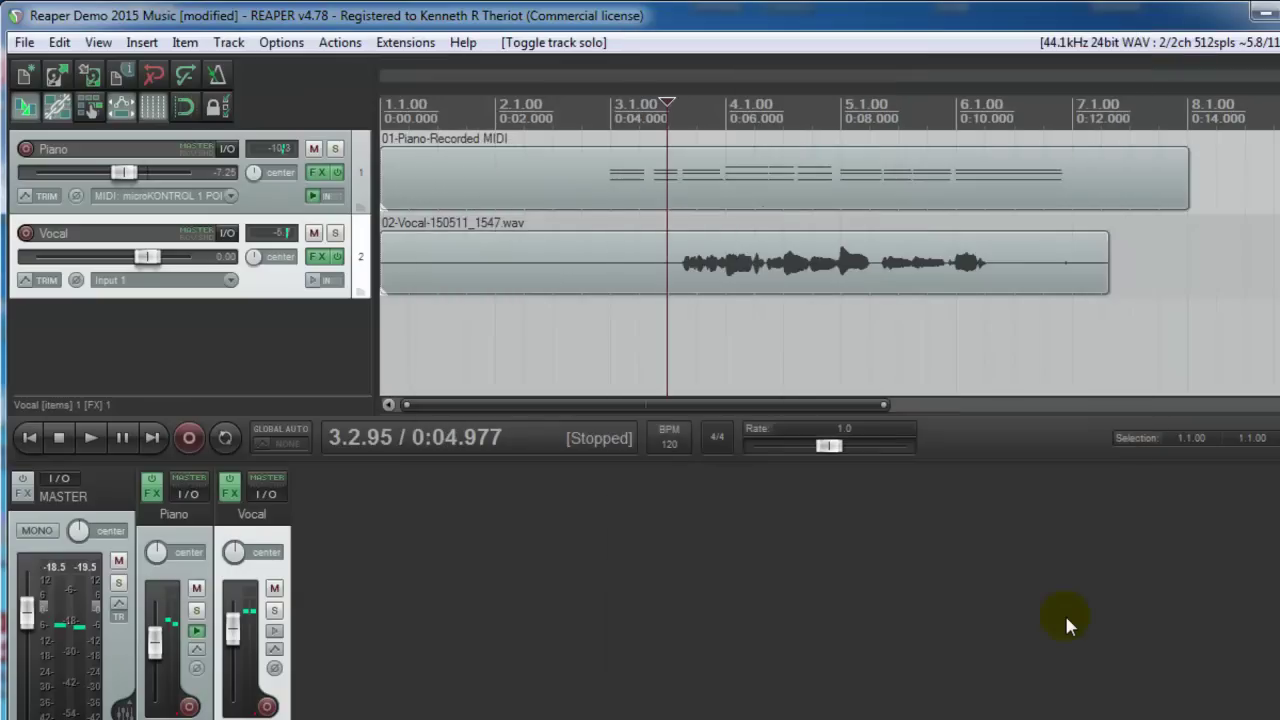
# Mute the Piano and Vocal tracks and add an empty third track
pyautogui.click(314, 150)
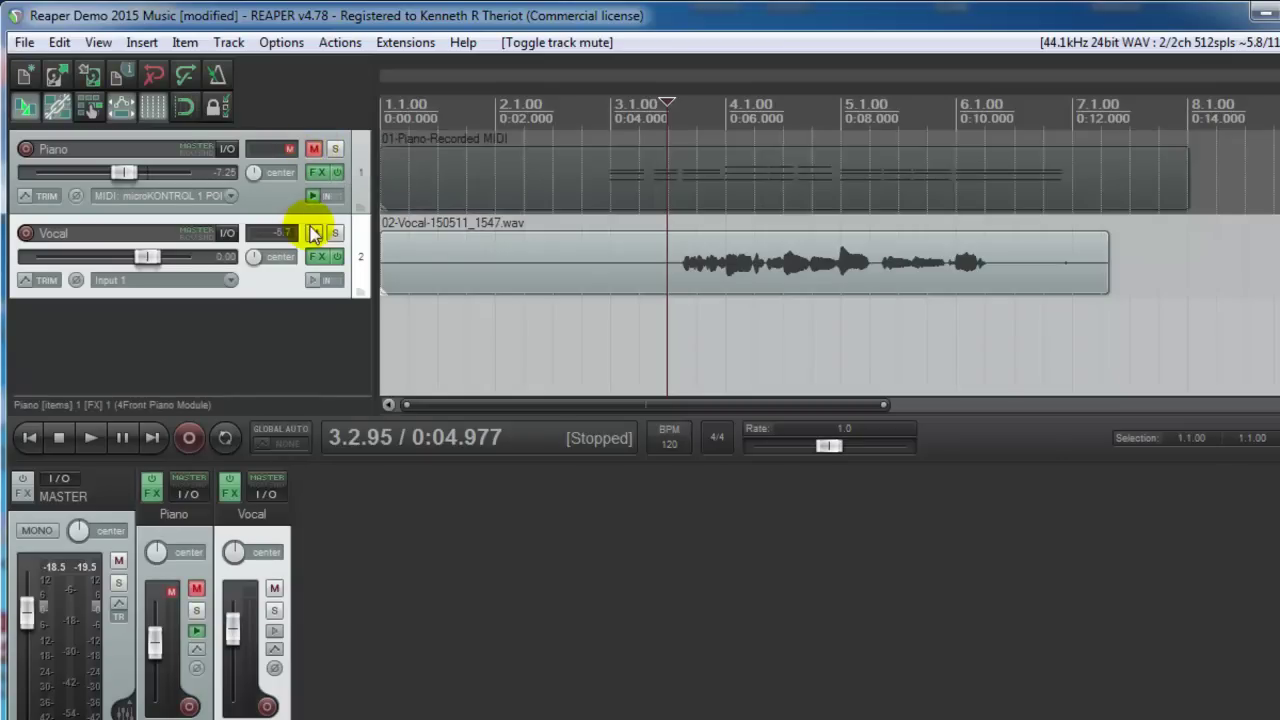
pyautogui.click(313, 233)
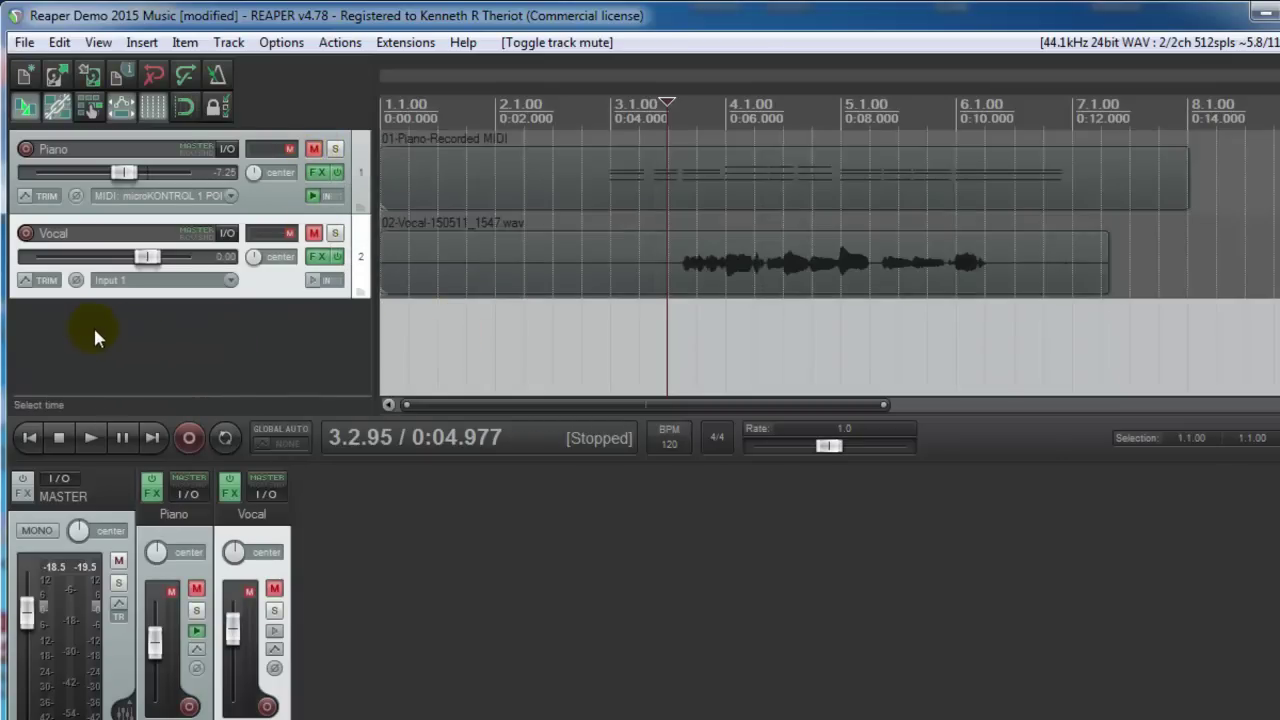
pyautogui.doubleClick(63, 310)
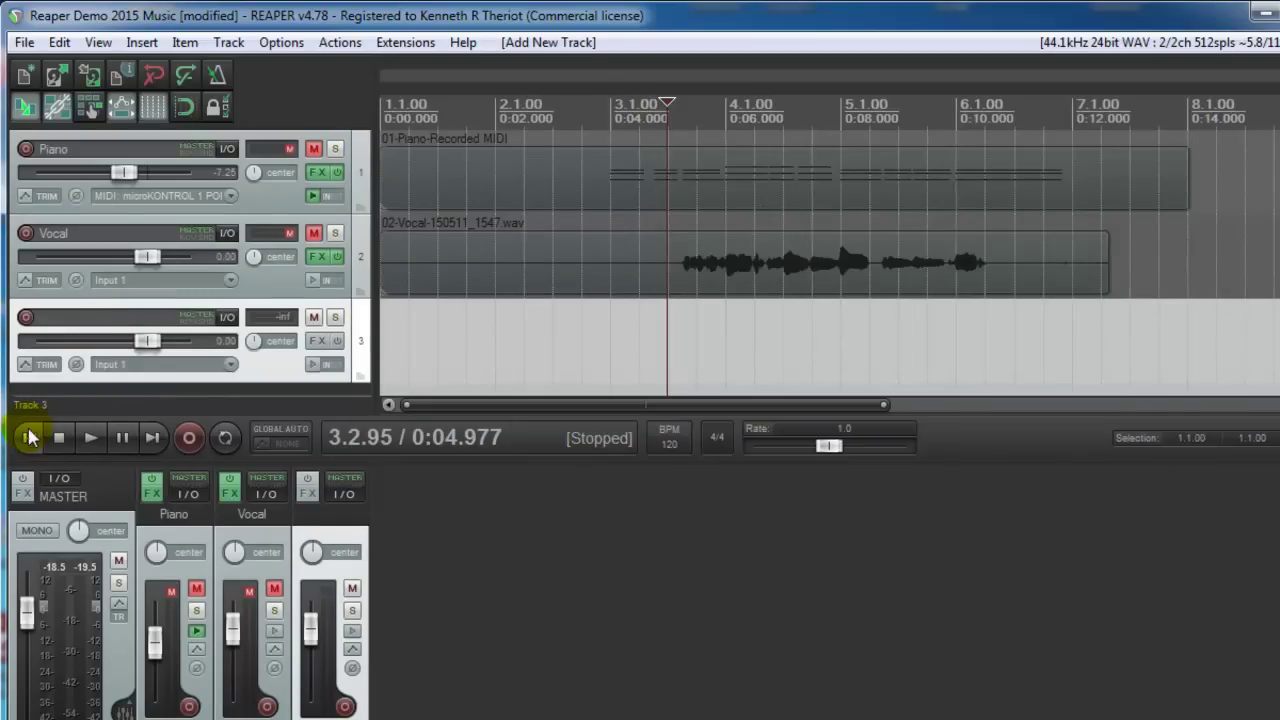
# Import the rendered Piano and Voice WAV onto the third track at the project start
pyautogui.click(30, 438)
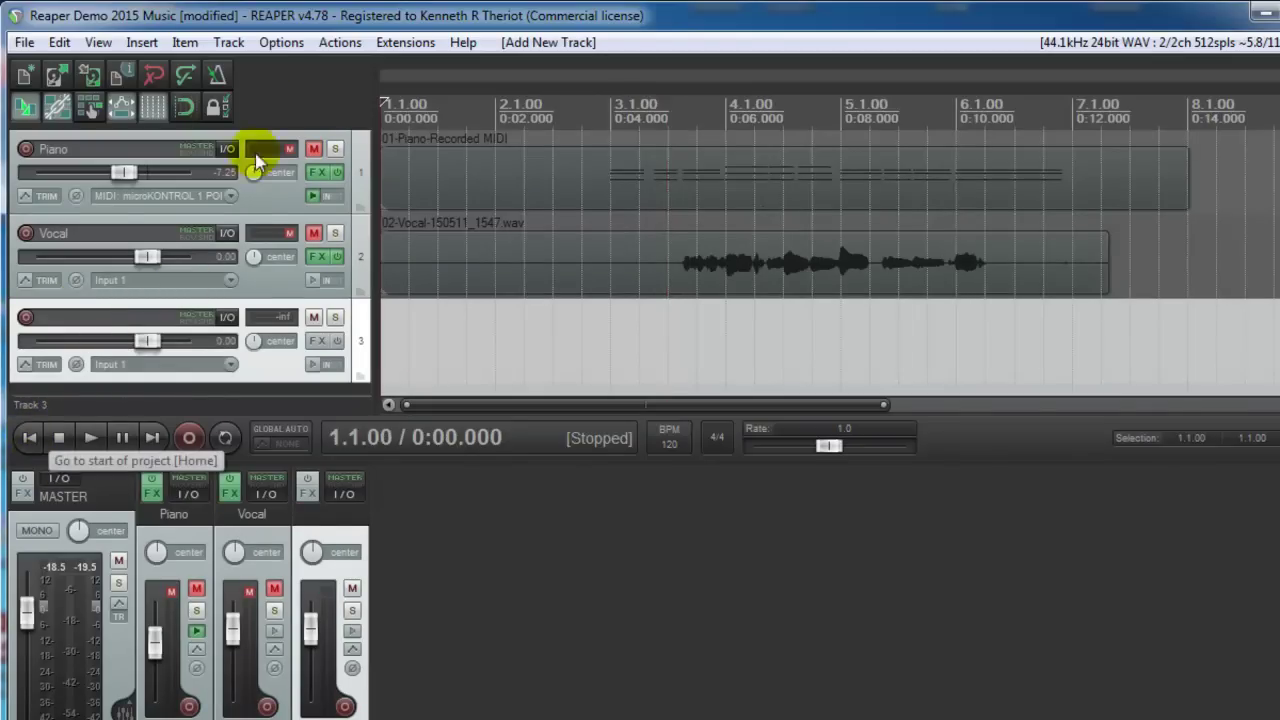
pyautogui.click(145, 43)
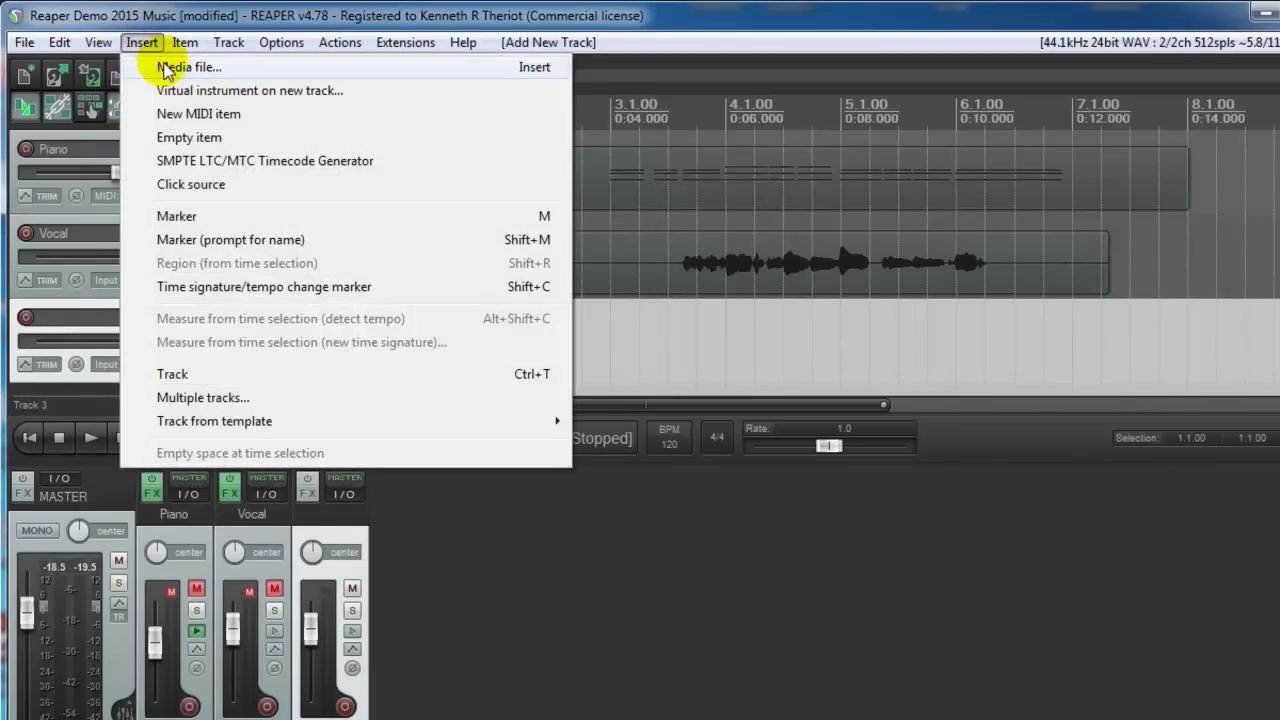
pyautogui.click(160, 66)
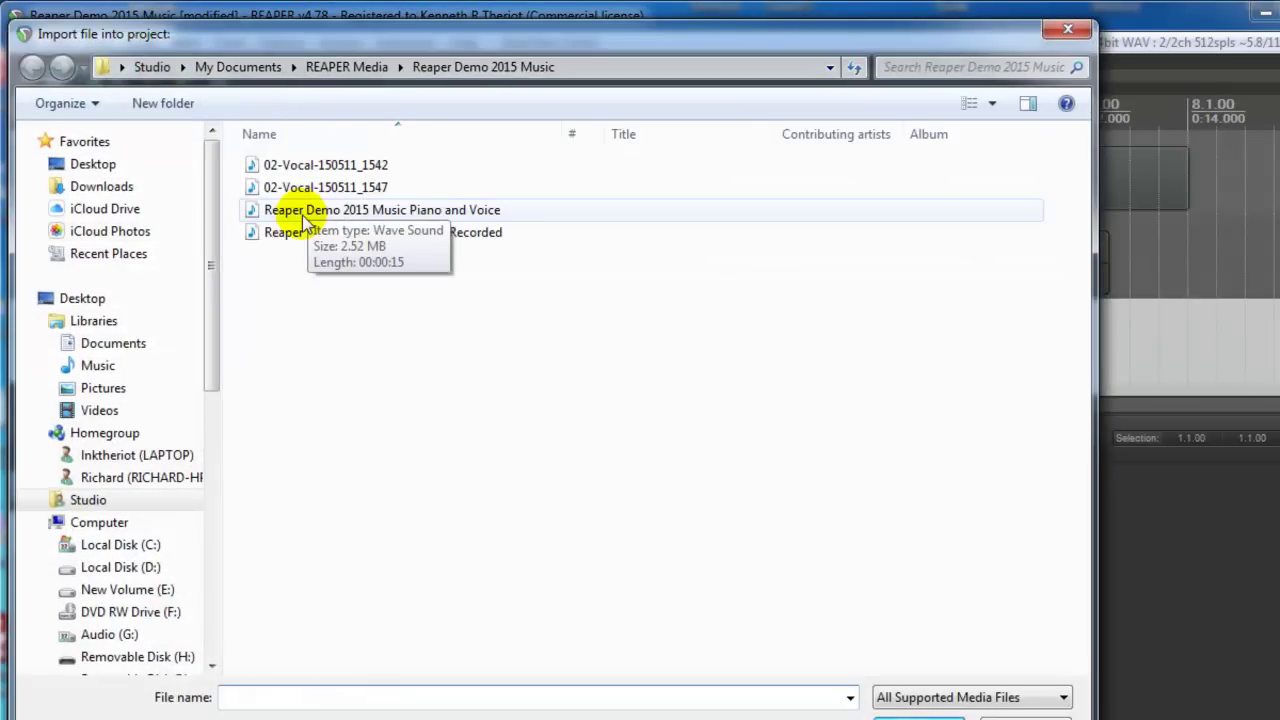
pyautogui.doubleClick(303, 216)
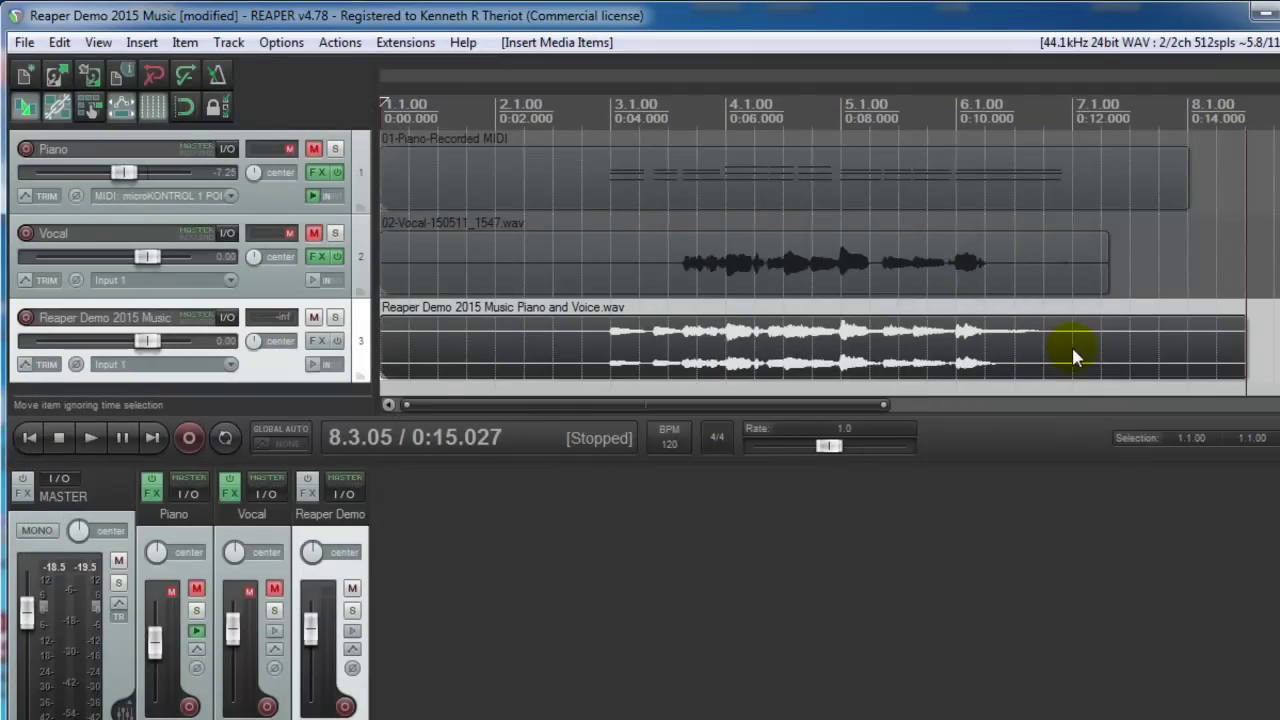
pyautogui.click(598, 312)
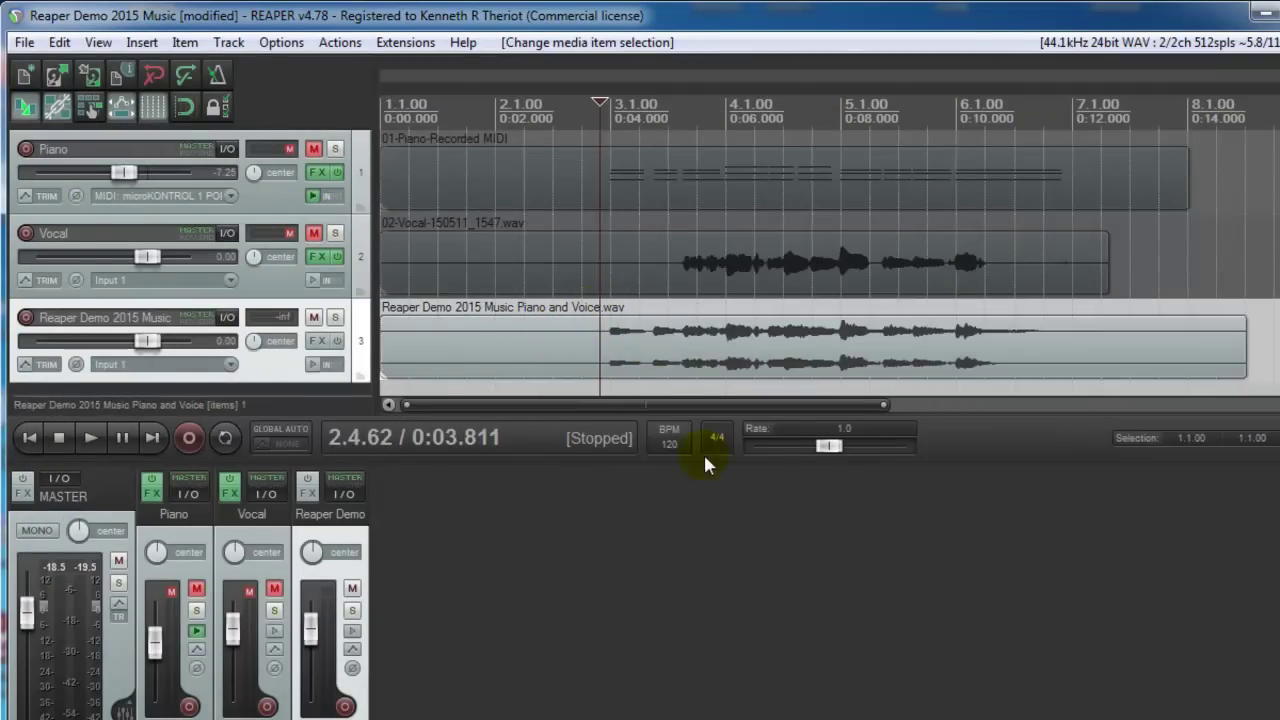
pyautogui.press('space')
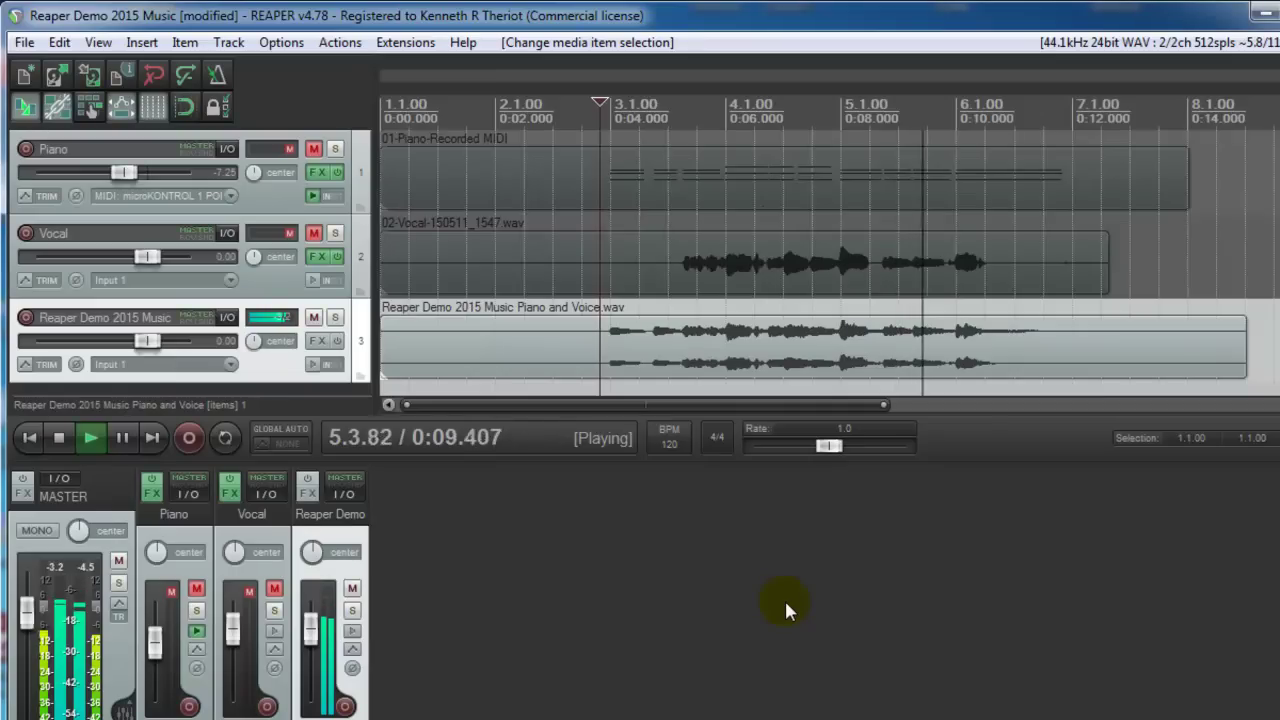
pyautogui.press('space')
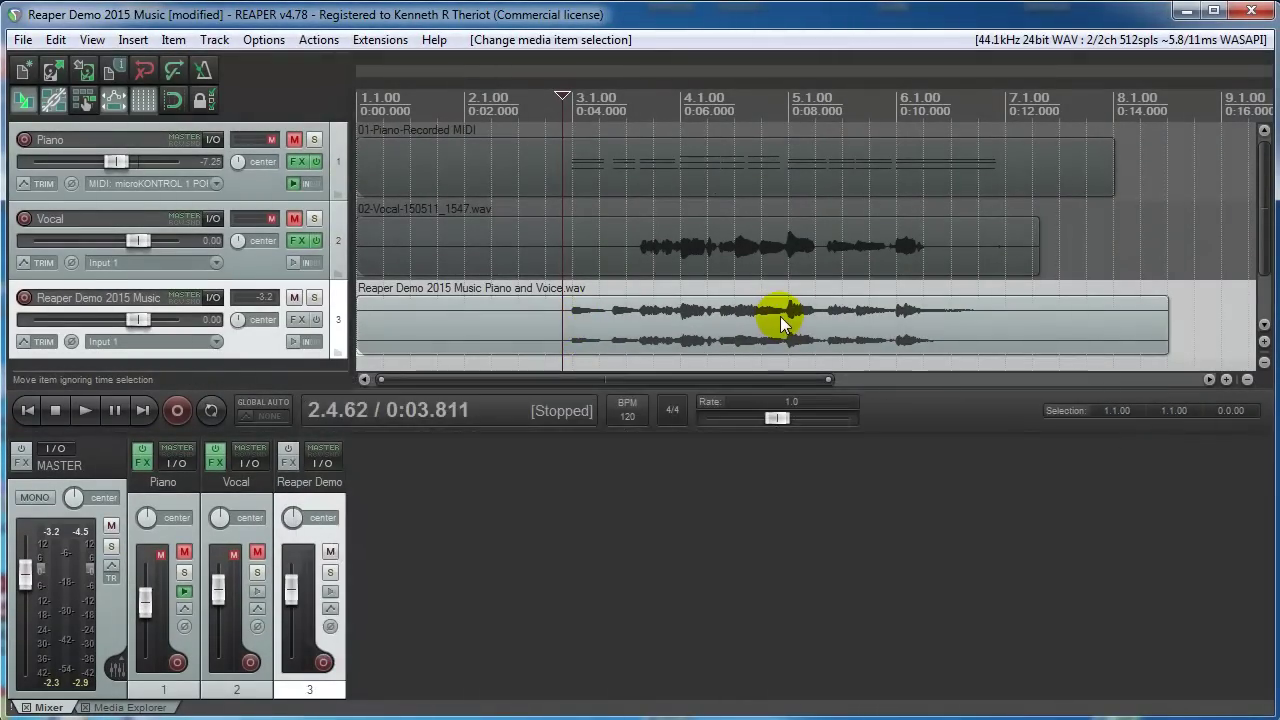
pyautogui.click(582, 521)
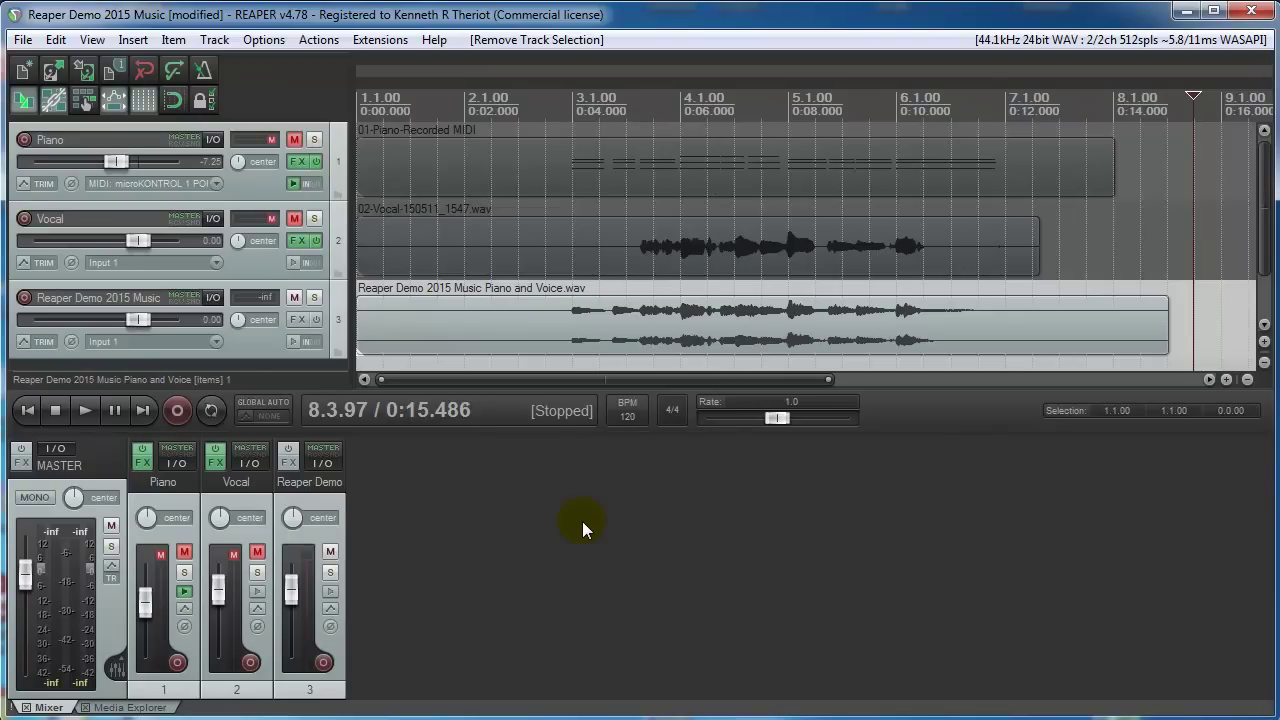